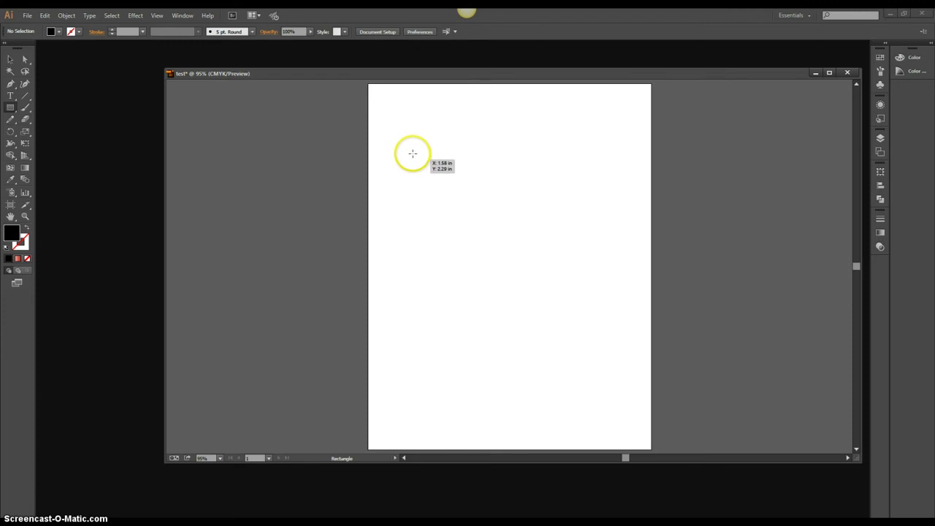
- Draw a square about 2.82 in wide in the upper left of the artboard and fill it with green #269926
{"action": "left_click_drag", "start_coordinate": [410, 149], "coordinate": [469, 187]}
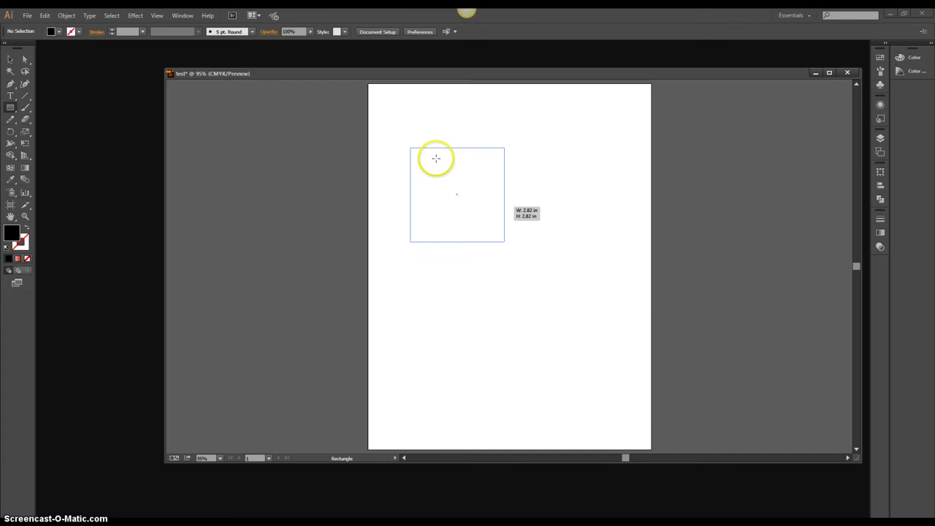
{"action": "key", "text": "v"}
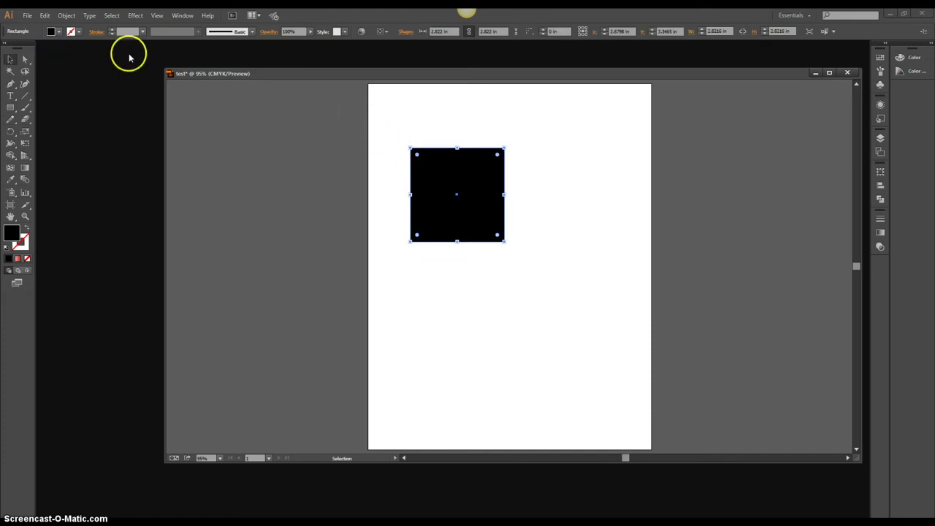
{"action": "double_click", "coordinate": [10, 233]}
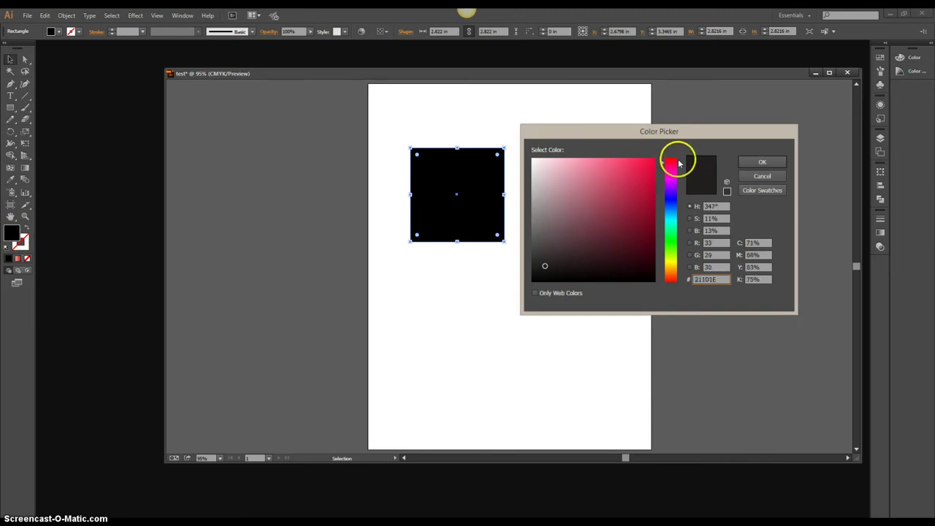
{"action": "left_click", "coordinate": [672, 241]}
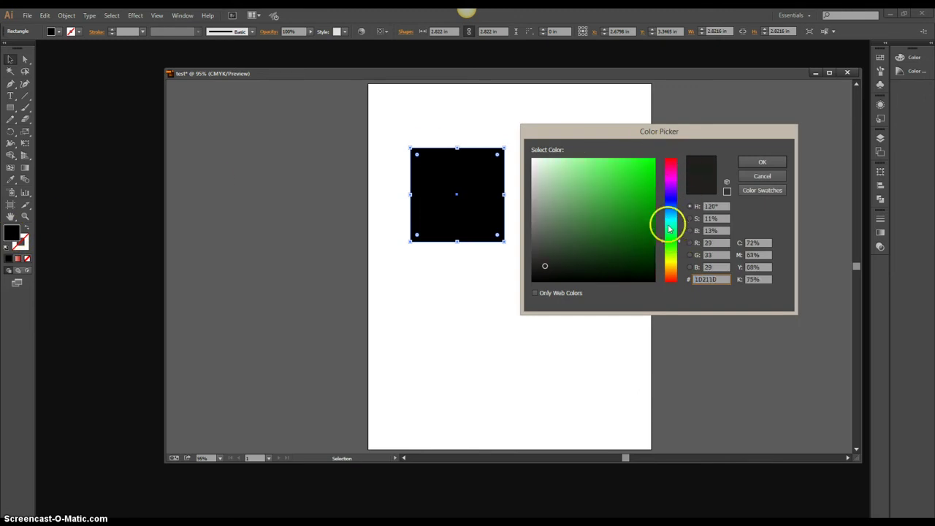
{"action": "left_click", "coordinate": [624, 200]}
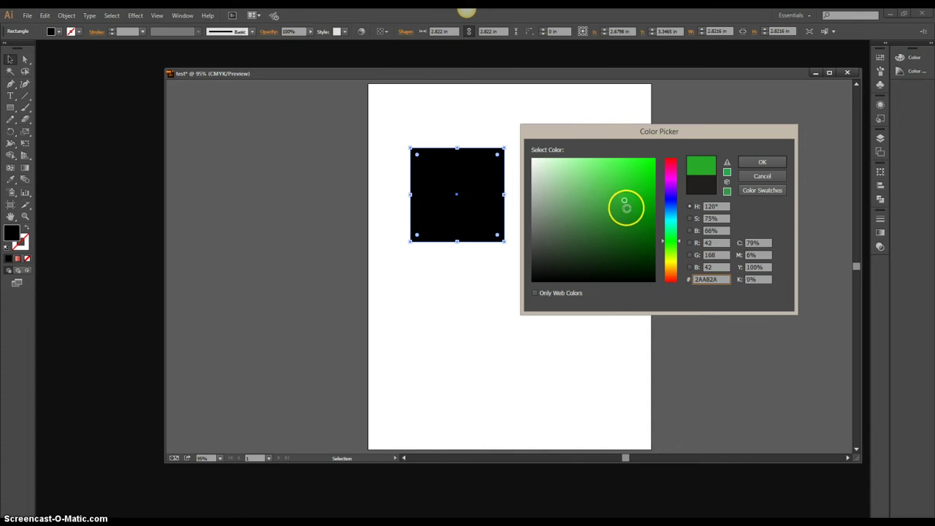
{"action": "left_click", "coordinate": [625, 209]}
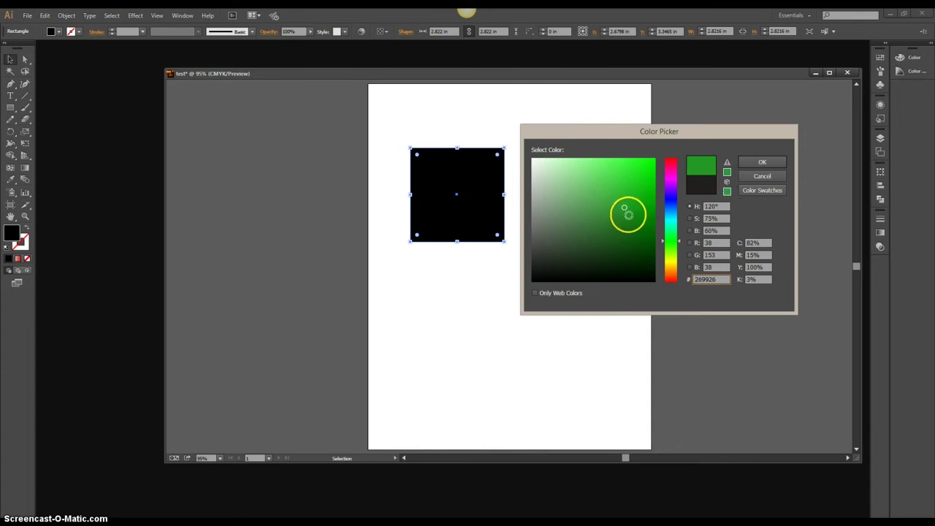
{"action": "left_click", "coordinate": [763, 162]}
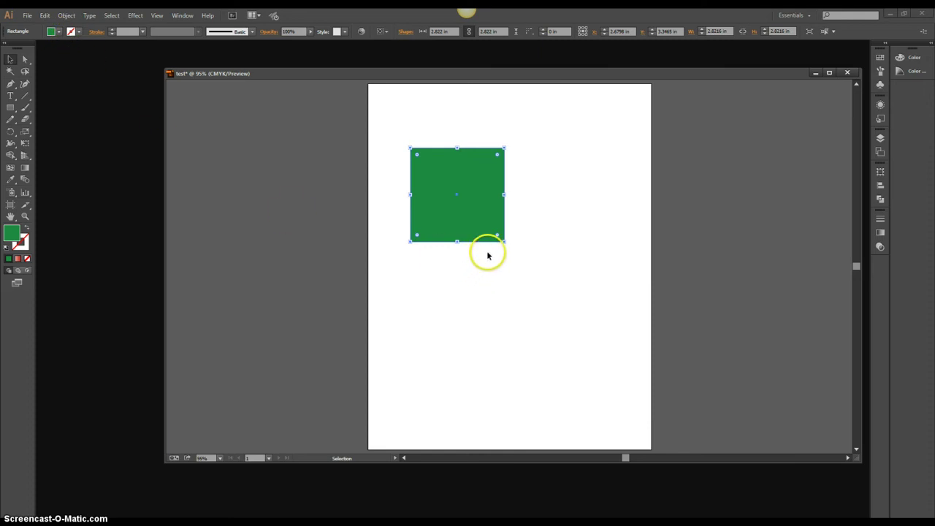
{"action": "key", "text": "ctrl+shift+b"}
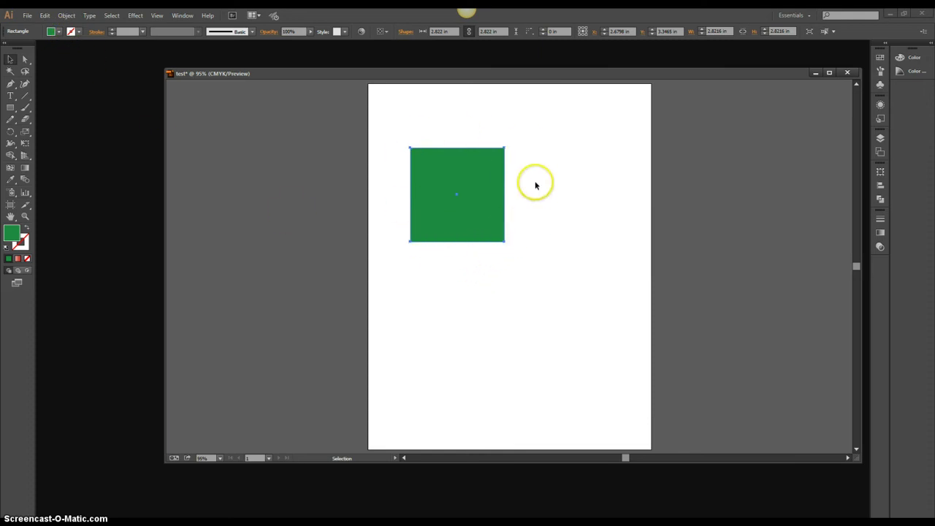
{"action": "left_click", "coordinate": [535, 186]}
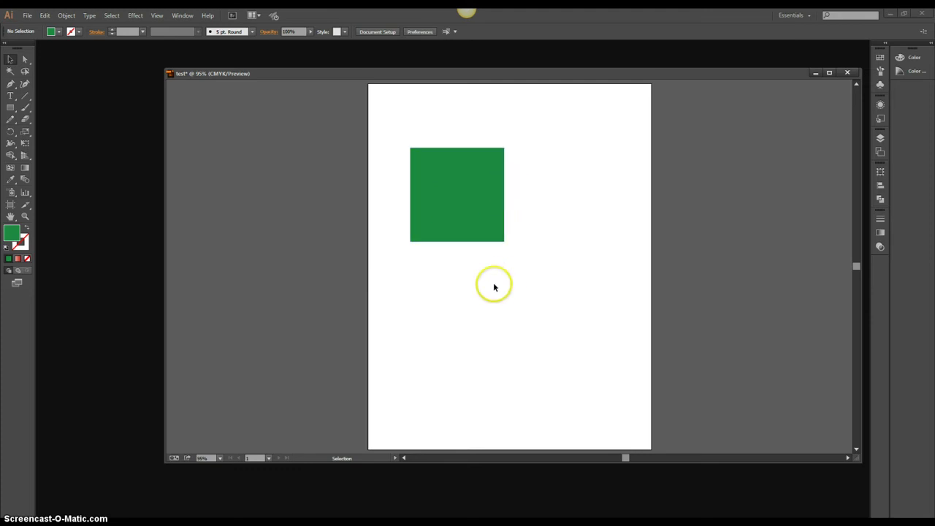
- Apply a Drop Shadow effect to the green square with Multiply mode, 75% opacity, 0.02 in offsets, 0.07 in blur and 70% darkness
{"action": "left_click", "coordinate": [444, 195]}
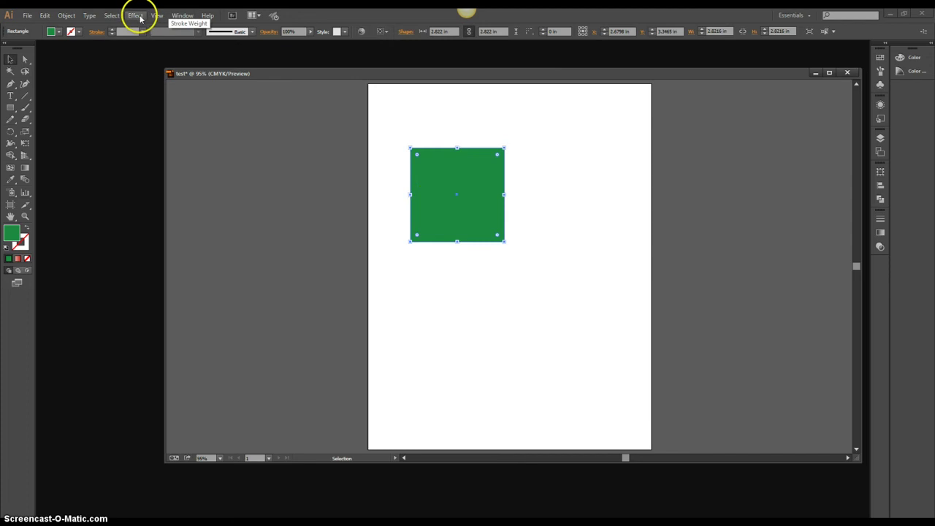
{"action": "left_click", "coordinate": [137, 15]}
{"action": "mouse_move", "coordinate": [166, 127]}
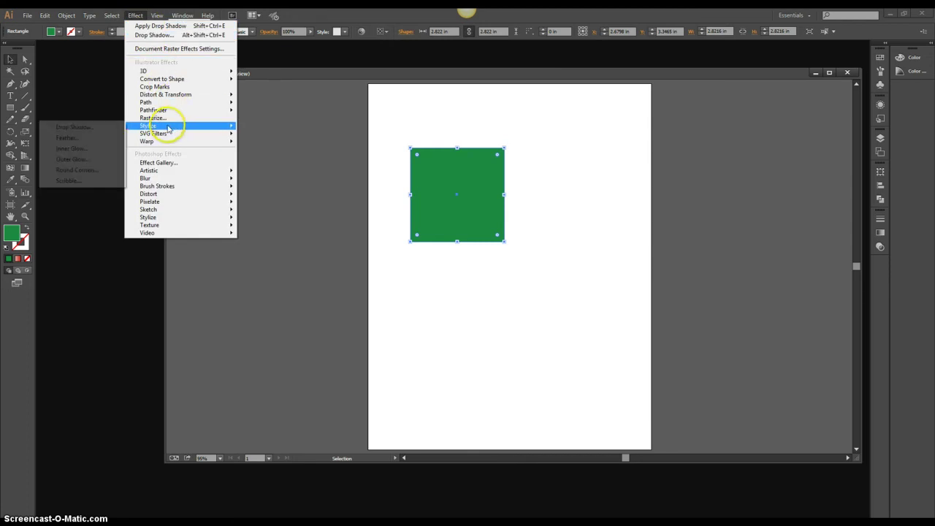
{"action": "left_click", "coordinate": [76, 127]}
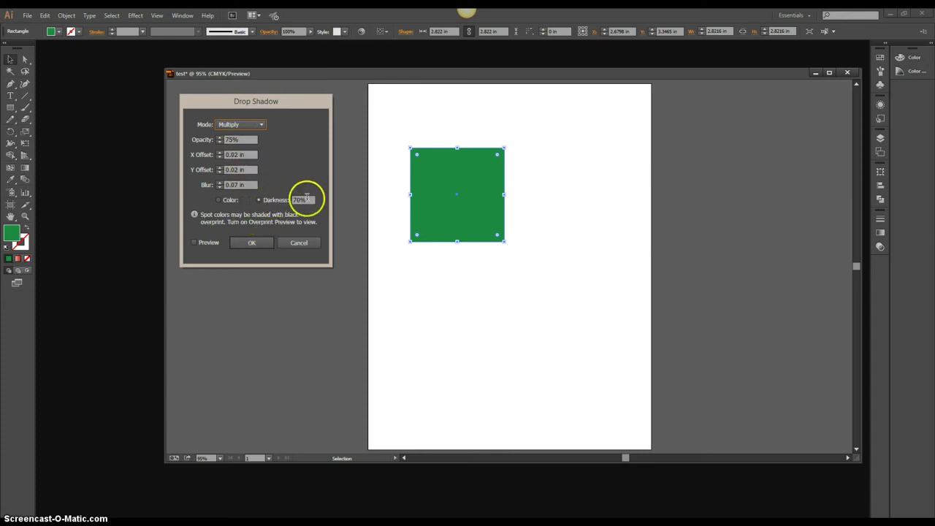
{"action": "left_click", "coordinate": [238, 204]}
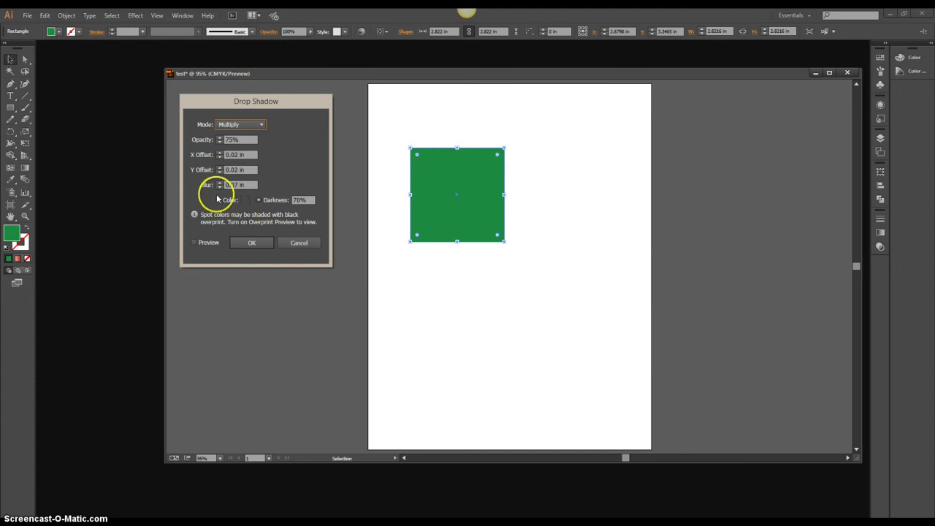
{"action": "left_click", "coordinate": [194, 244]}
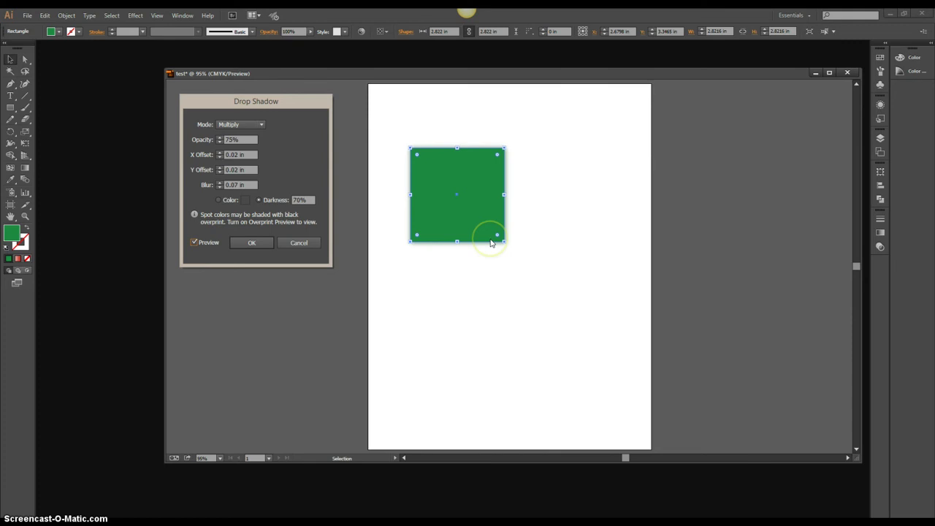
{"action": "left_click", "coordinate": [252, 244]}
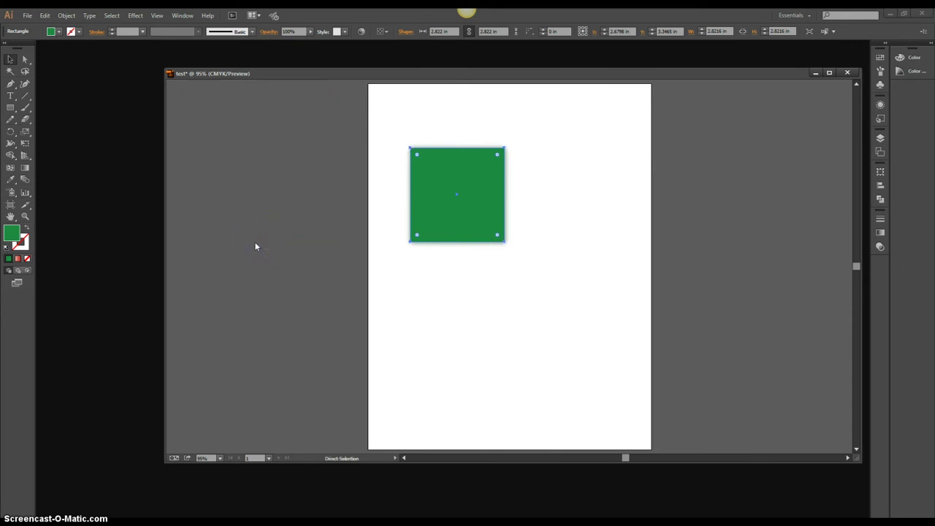
{"action": "key", "text": "ctrl+plus"}
{"action": "key", "text": "ctrl+plus"}
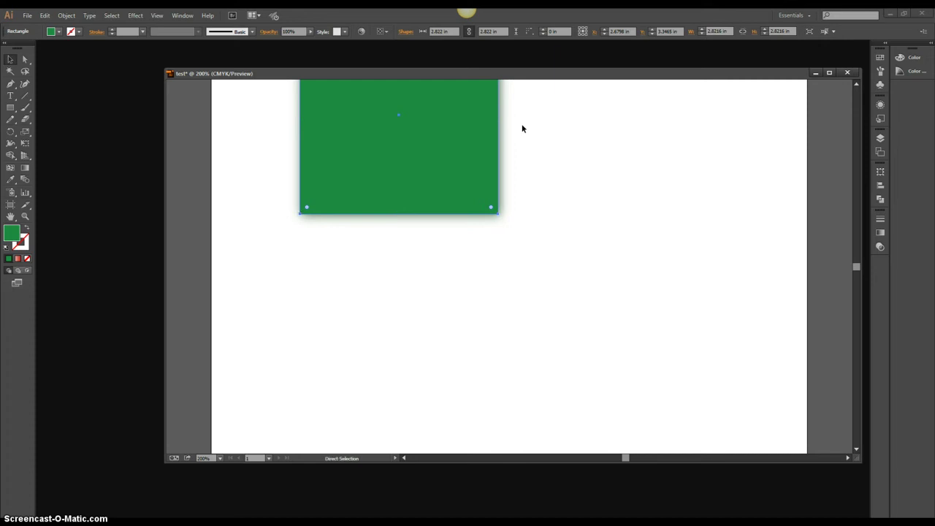
{"action": "key", "text": "ctrl+0"}
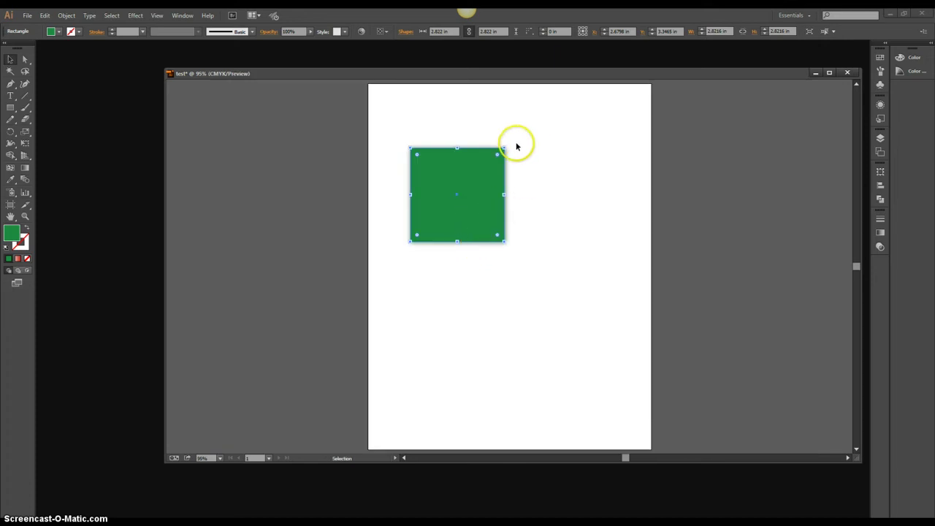
- Fill the square with the light-to-dark red linear gradient
{"action": "left_click", "coordinate": [24, 170]}
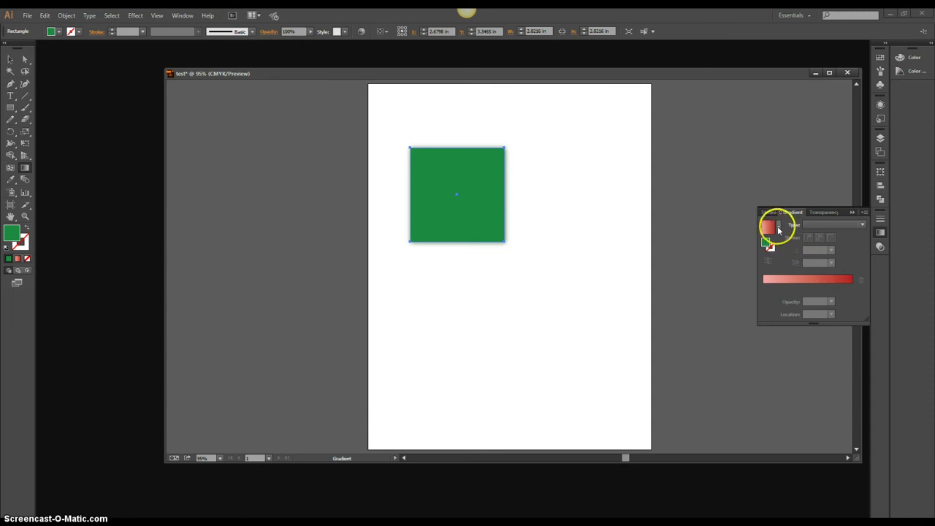
{"action": "left_click", "coordinate": [859, 225]}
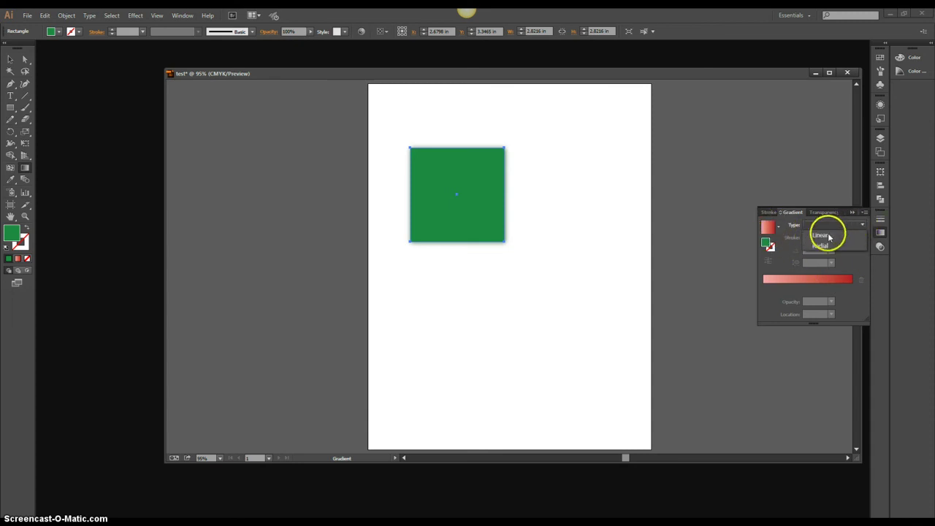
{"action": "left_click", "coordinate": [828, 236]}
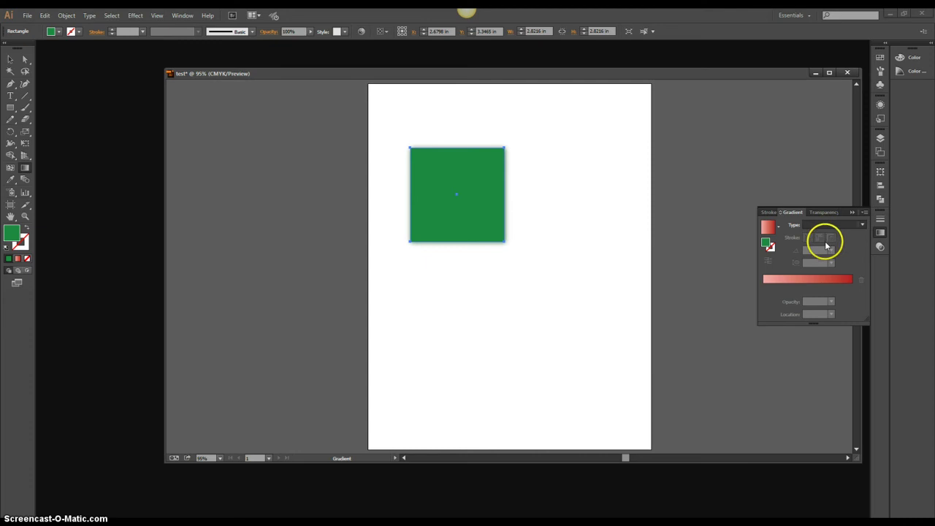
{"action": "left_click", "coordinate": [767, 230]}
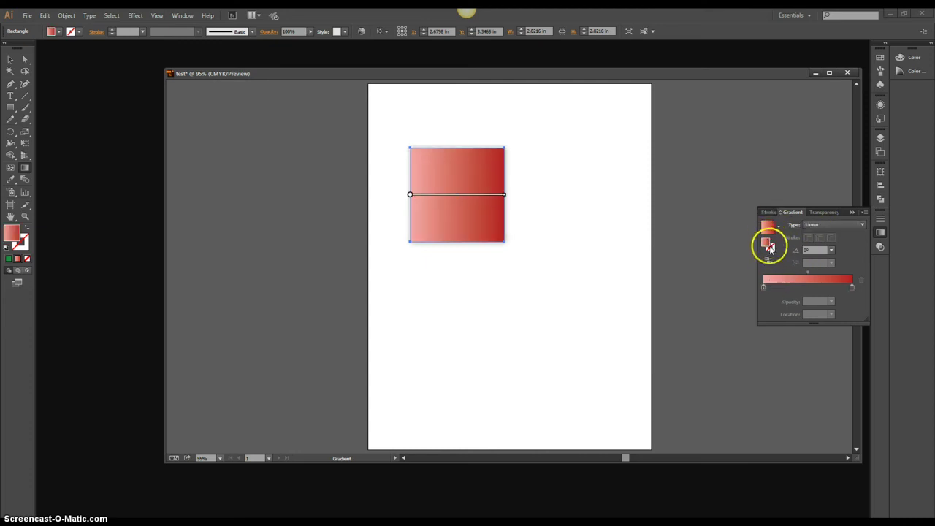
- Replace the square's gradient fill with solid green #1C7F1C
{"action": "left_click", "coordinate": [770, 246]}
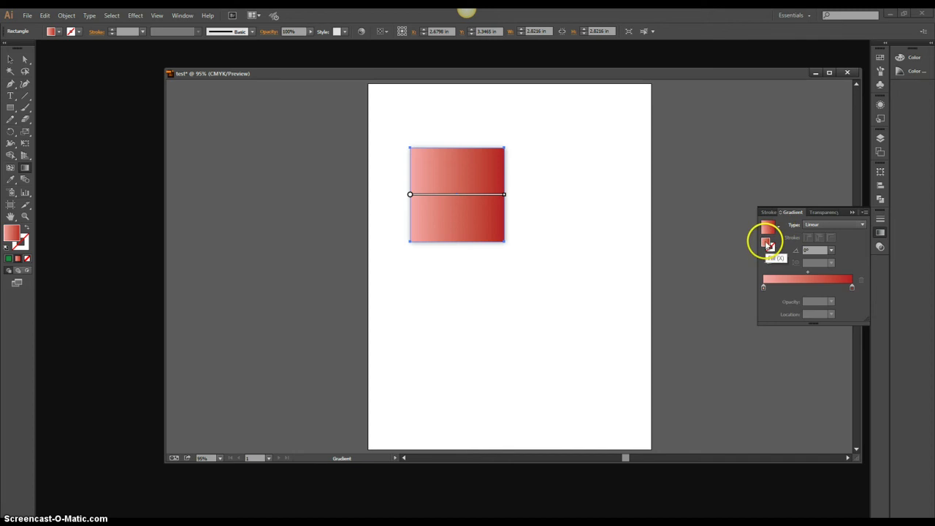
{"action": "double_click", "coordinate": [769, 245]}
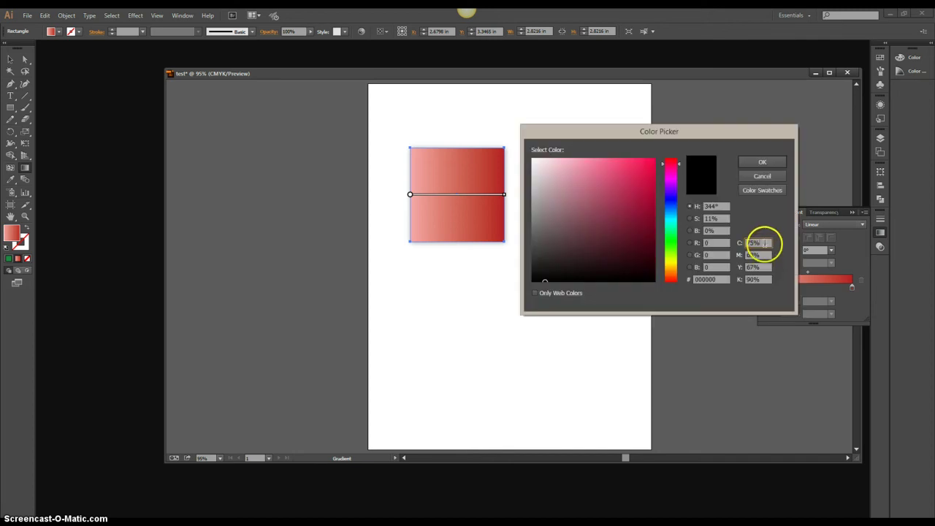
{"action": "left_click", "coordinate": [671, 244]}
{"action": "left_click", "coordinate": [628, 220]}
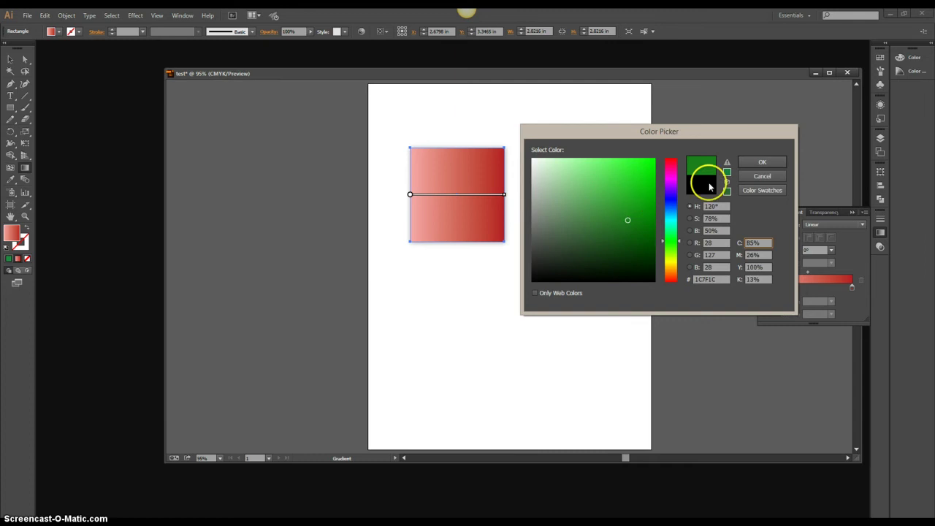
{"action": "left_click", "coordinate": [753, 162]}
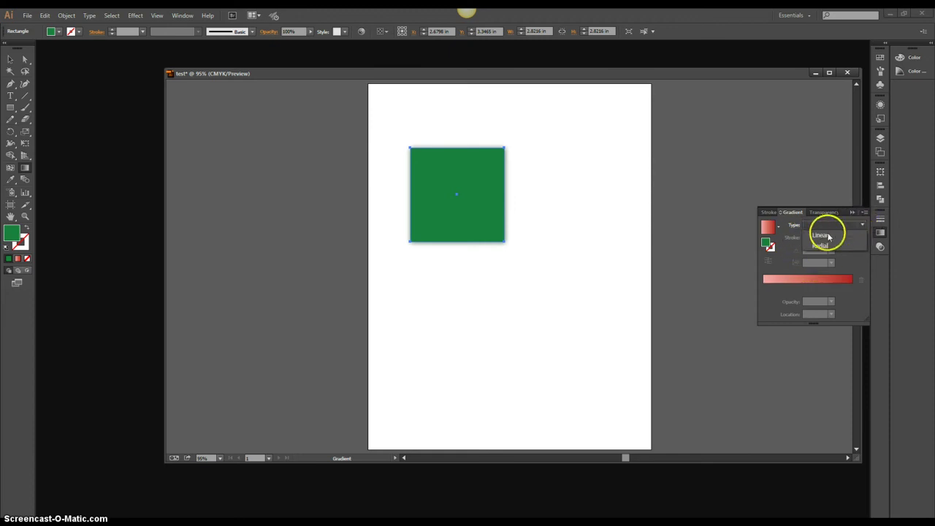
- Reapply the linear gradient to the square and set its right colour stop to a dark green swatch
{"action": "left_click", "coordinate": [844, 278]}
{"action": "left_click", "coordinate": [854, 288]}
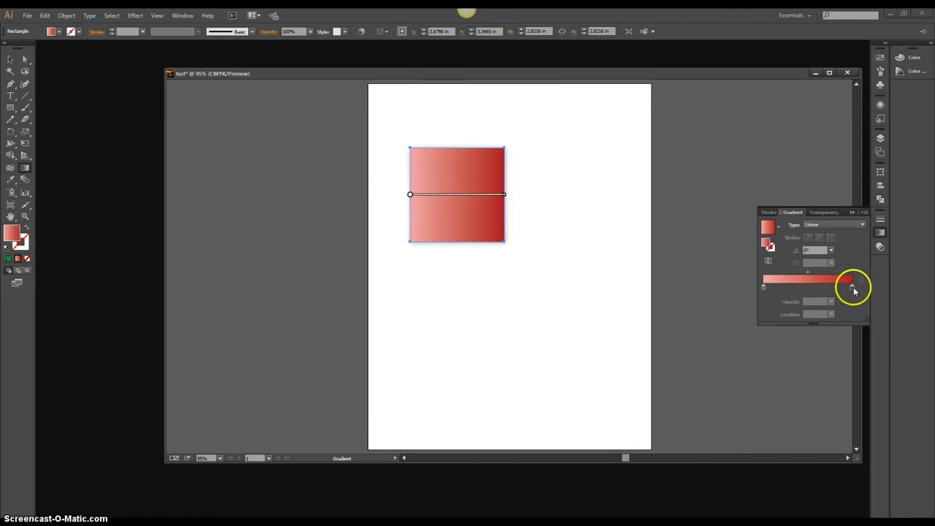
{"action": "double_click", "coordinate": [852, 289]}
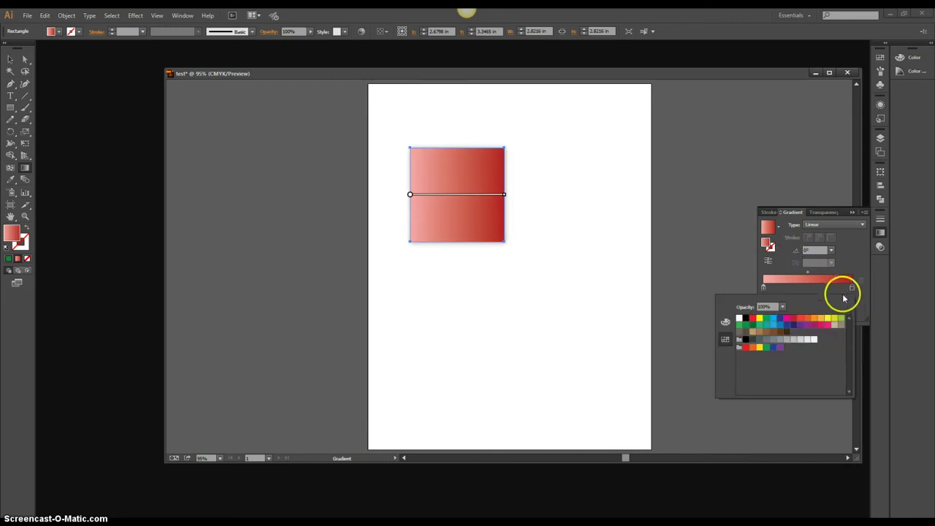
{"action": "left_click", "coordinate": [746, 324]}
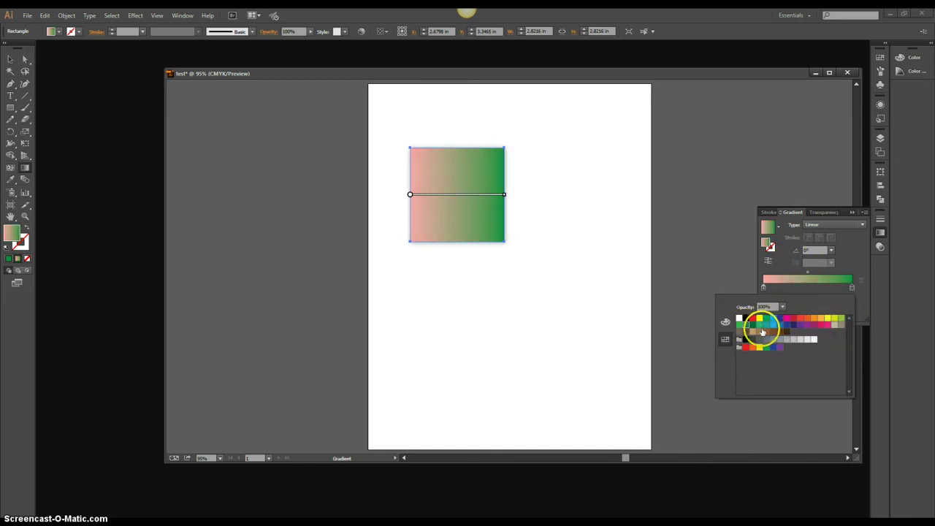
- Set the gradient's left colour stop to a light yellow-green swatch
{"action": "left_click", "coordinate": [764, 290]}
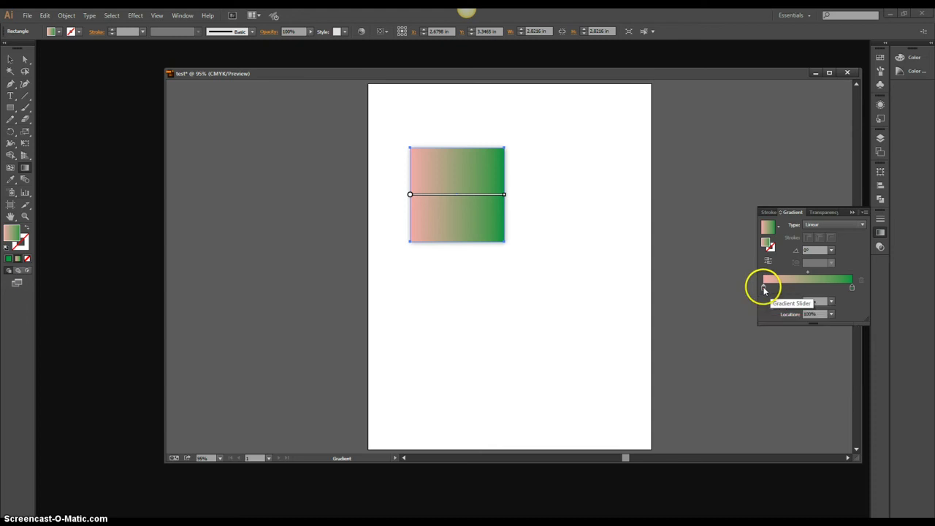
{"action": "double_click", "coordinate": [764, 290]}
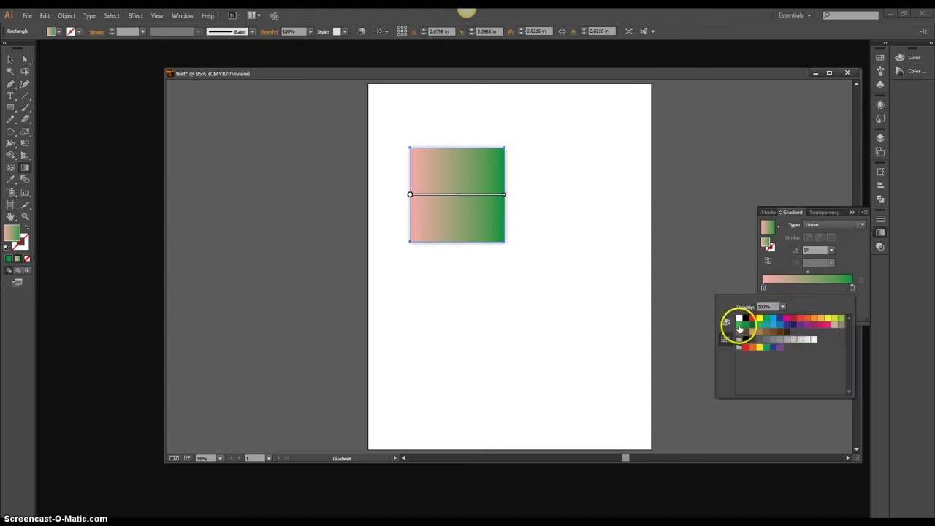
{"action": "left_click", "coordinate": [841, 320]}
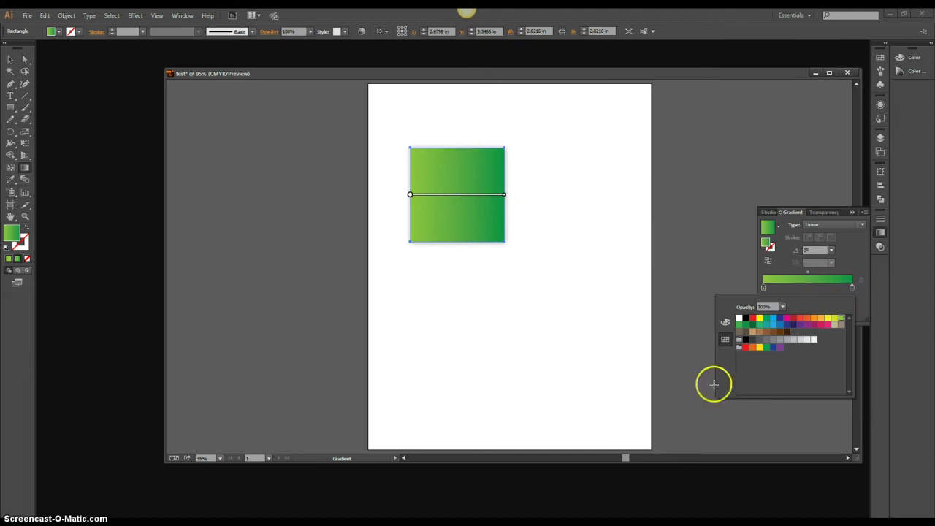
{"action": "left_click", "coordinate": [821, 293]}
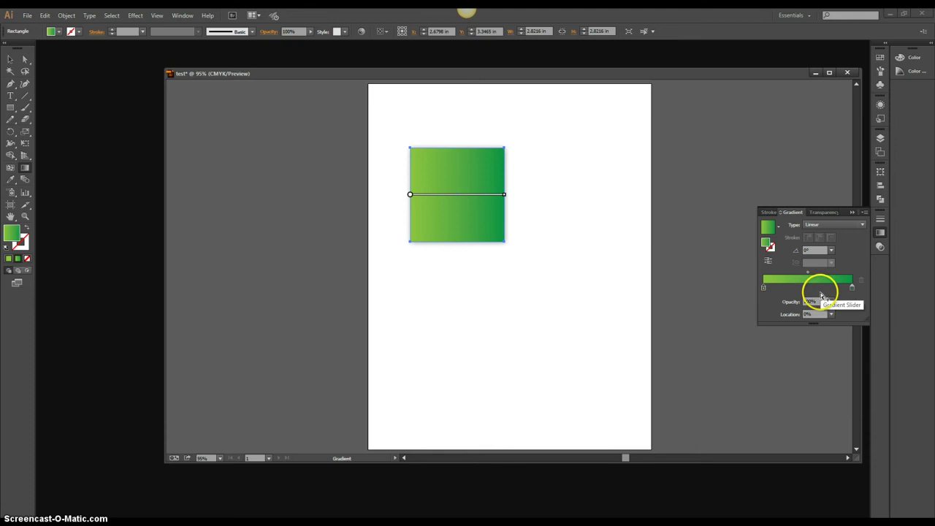
- Set the angle of the square's linear gradient to 45° and close the gradient settings
{"action": "left_click", "coordinate": [832, 251]}
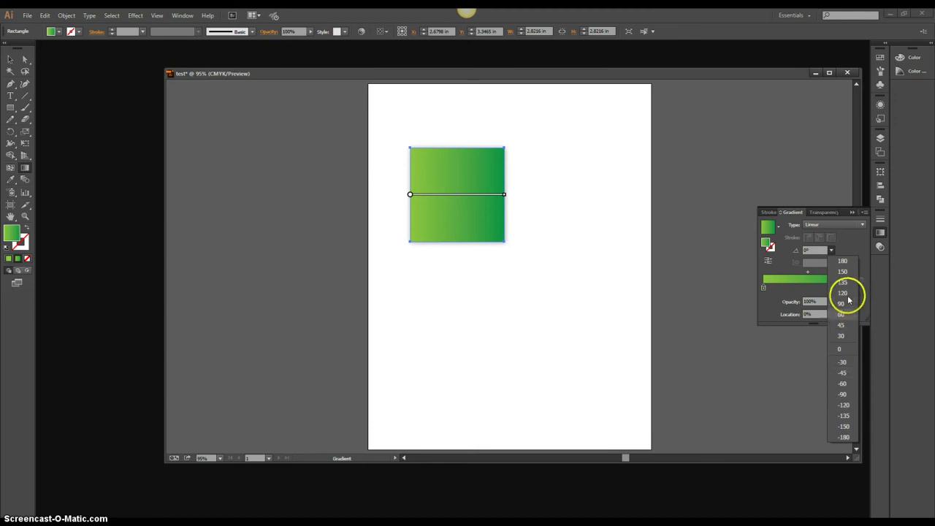
{"action": "left_click", "coordinate": [842, 334]}
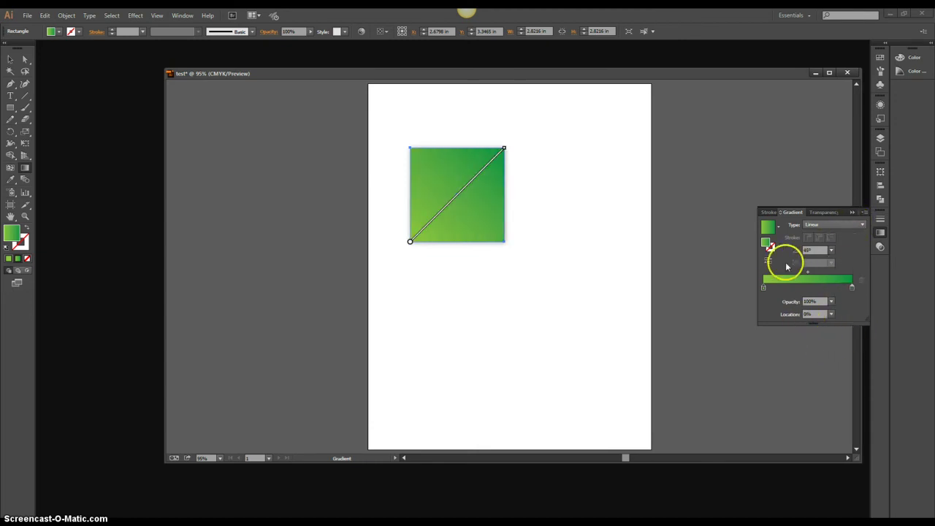
{"action": "left_click", "coordinate": [853, 213]}
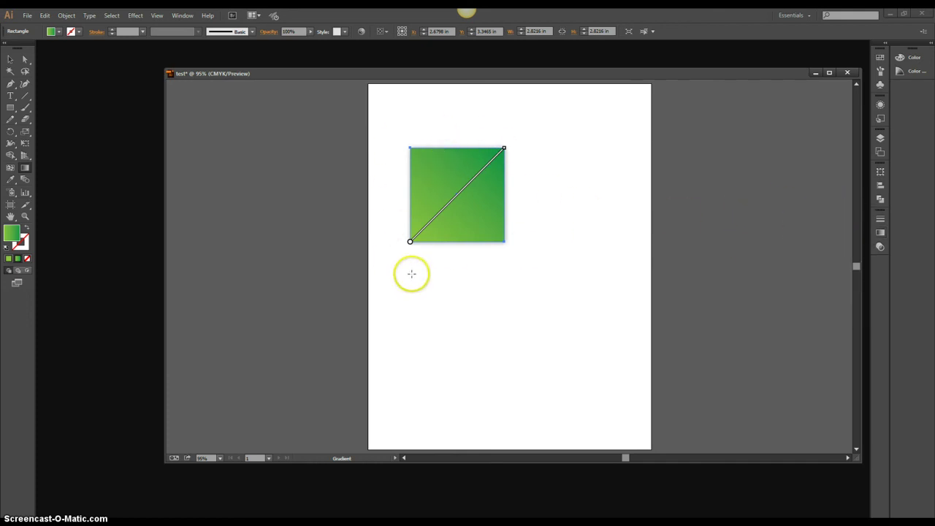
- Move the square with the Selection tool to X 3.367 in, Y 3.1857 in on the artboard and deselect it
{"action": "key", "text": "v"}
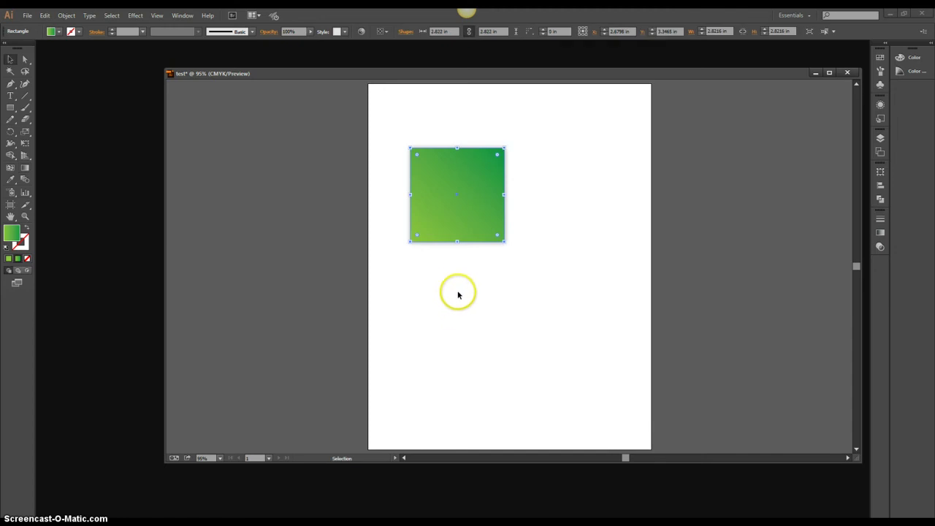
{"action": "left_click", "coordinate": [467, 285]}
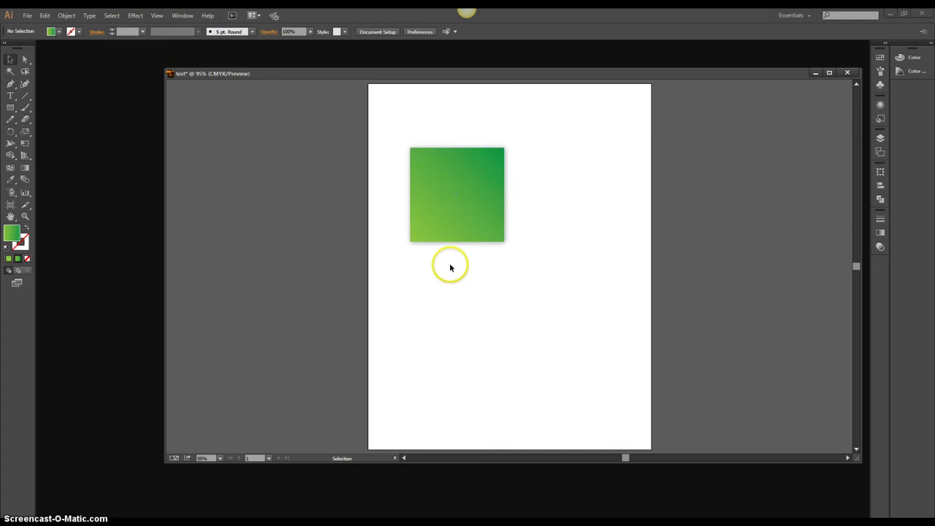
{"action": "left_click", "coordinate": [488, 231]}
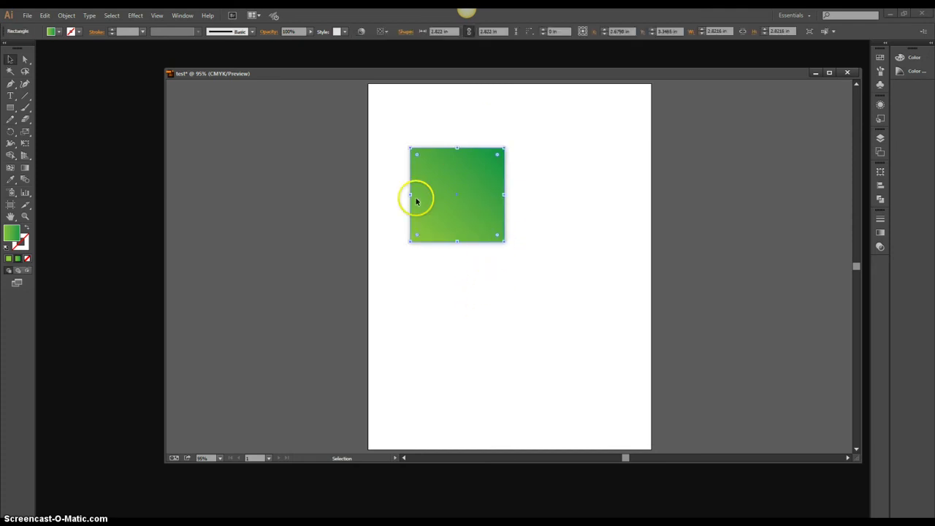
{"action": "left_click", "coordinate": [478, 223]}
{"action": "left_click_drag", "start_coordinate": [475, 222], "coordinate": [579, 221]}
{"action": "mouse_move", "coordinate": [565, 224]}
{"action": "left_mouse_down"}
{"action": "mouse_move", "coordinate": [541, 226]}
{"action": "mouse_move", "coordinate": [597, 211]}
{"action": "mouse_move", "coordinate": [572, 221]}
{"action": "left_mouse_up"}
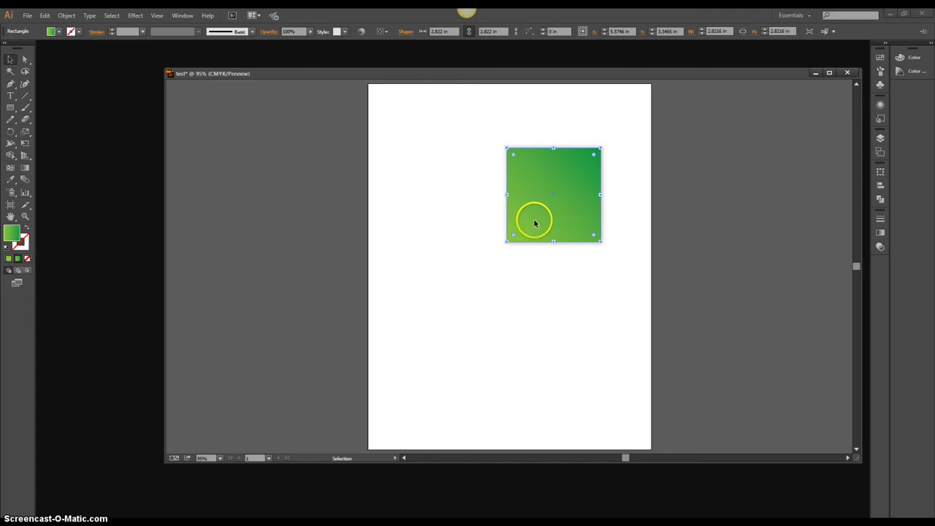
{"action": "left_click_drag", "start_coordinate": [535, 223], "coordinate": [449, 223]}
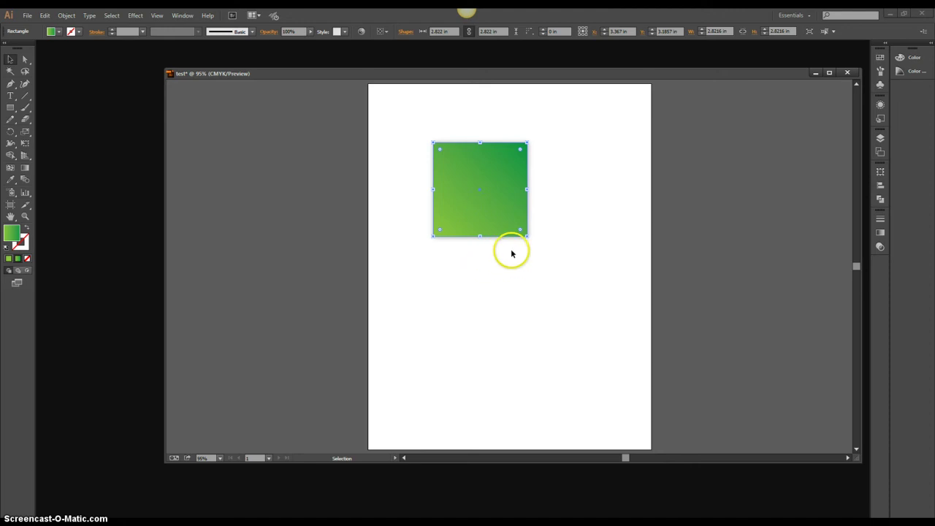
{"action": "left_click", "coordinate": [538, 212]}
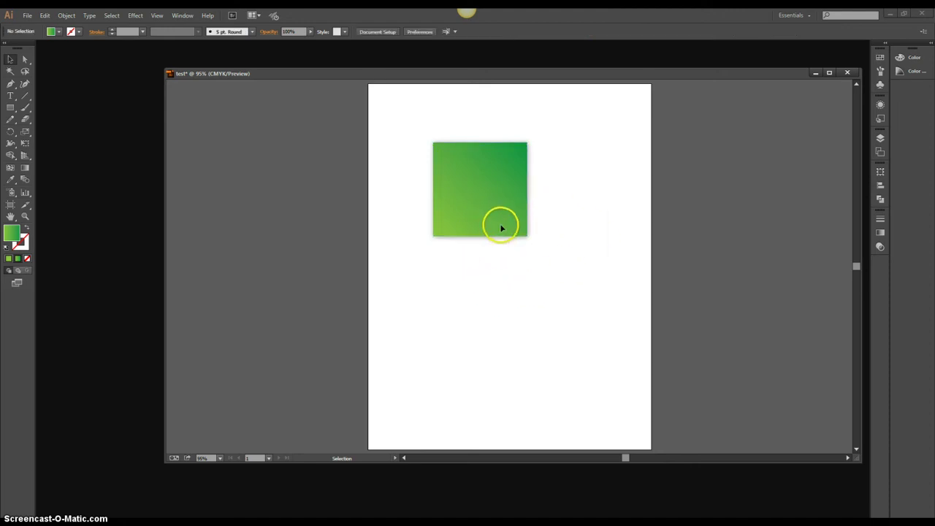
- Duplicate the square directly to its right and move the pair against the artboard's left edge near the top
{"action": "left_click", "coordinate": [504, 227]}
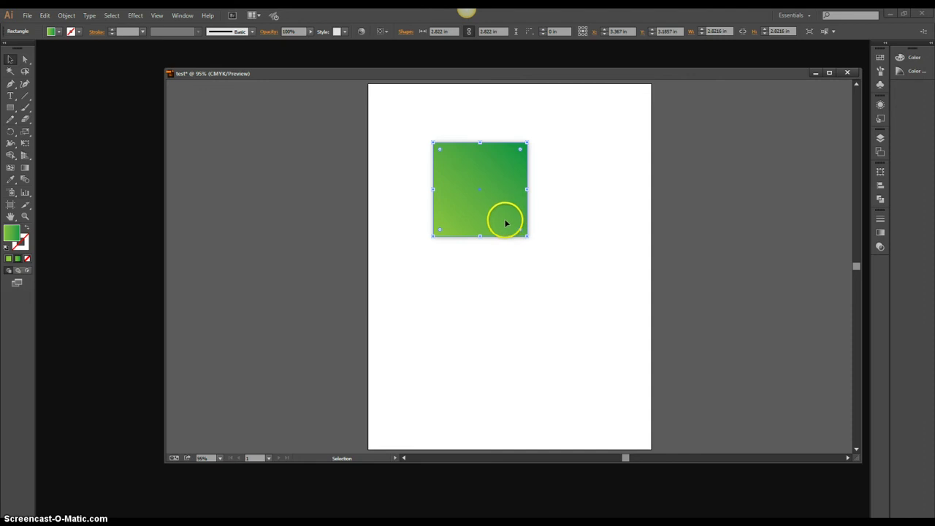
{"action": "left_click_drag", "start_coordinate": [507, 212], "coordinate": [575, 271]}
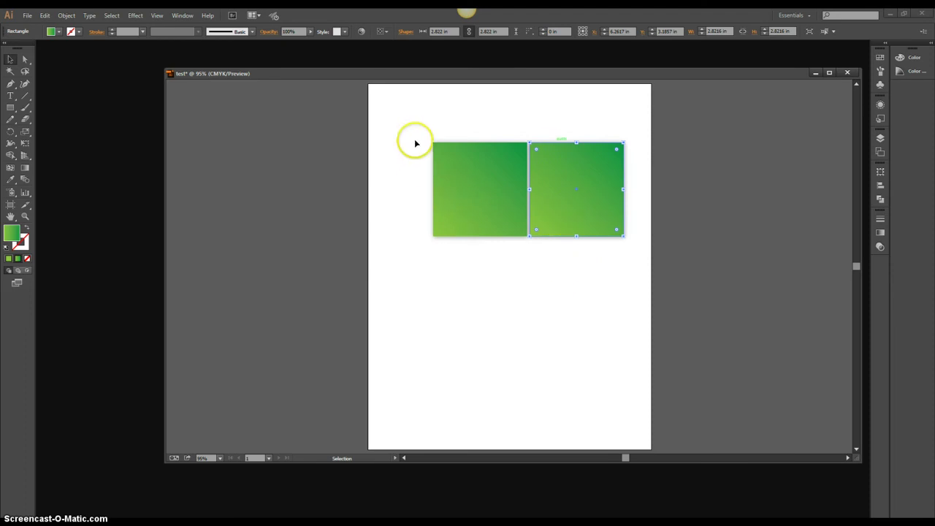
{"action": "left_click_drag", "start_coordinate": [412, 127], "coordinate": [631, 288]}
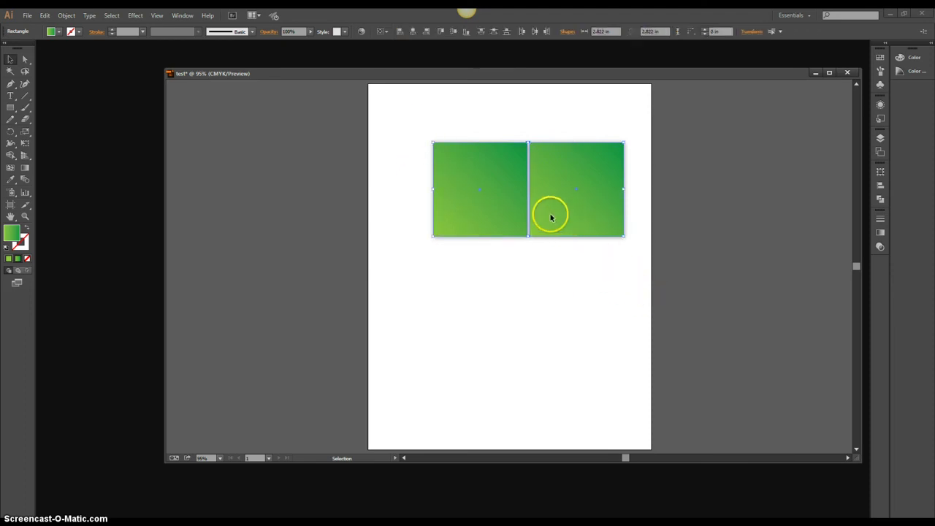
{"action": "left_click_drag", "start_coordinate": [553, 195], "coordinate": [489, 163]}
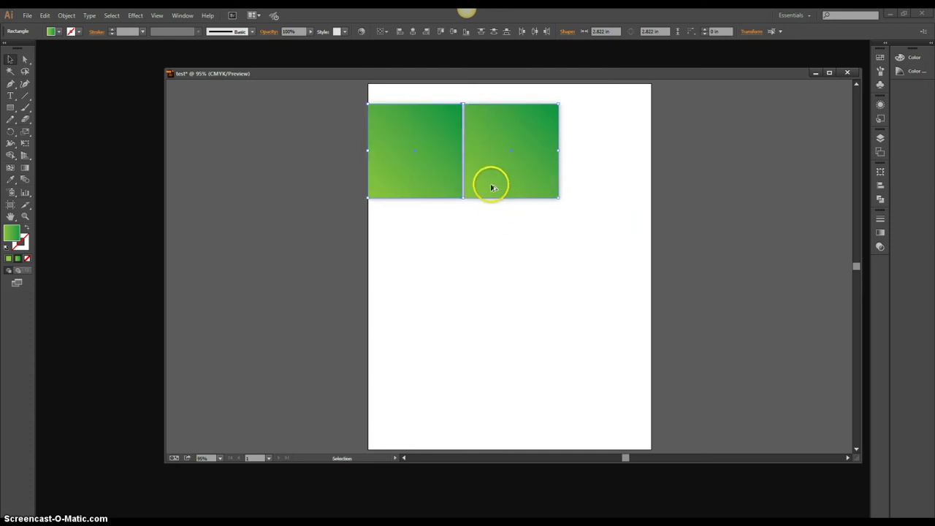
- Duplicate the pair to its right and scale the four squares down proportionally to 1.362 in each
{"action": "left_click_drag", "start_coordinate": [493, 186], "coordinate": [686, 184]}
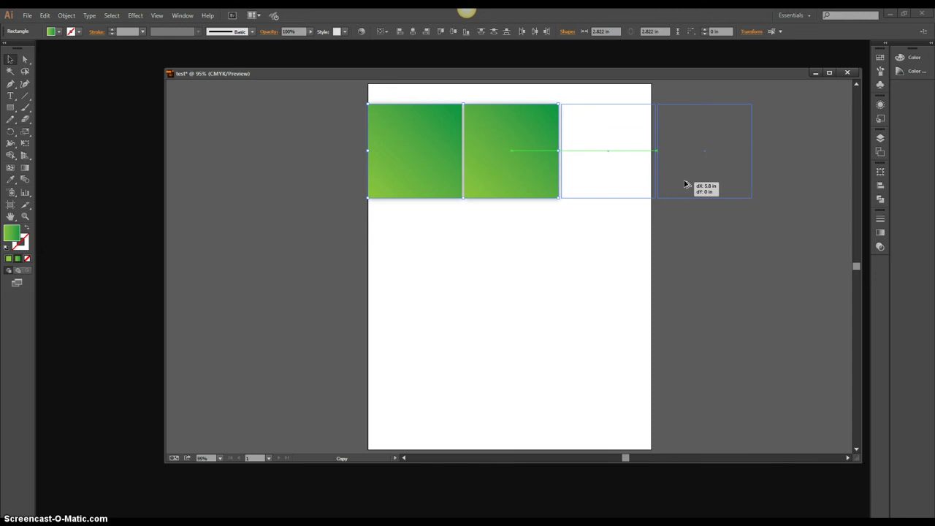
{"action": "left_click_drag", "start_coordinate": [683, 184], "coordinate": [683, 184]}
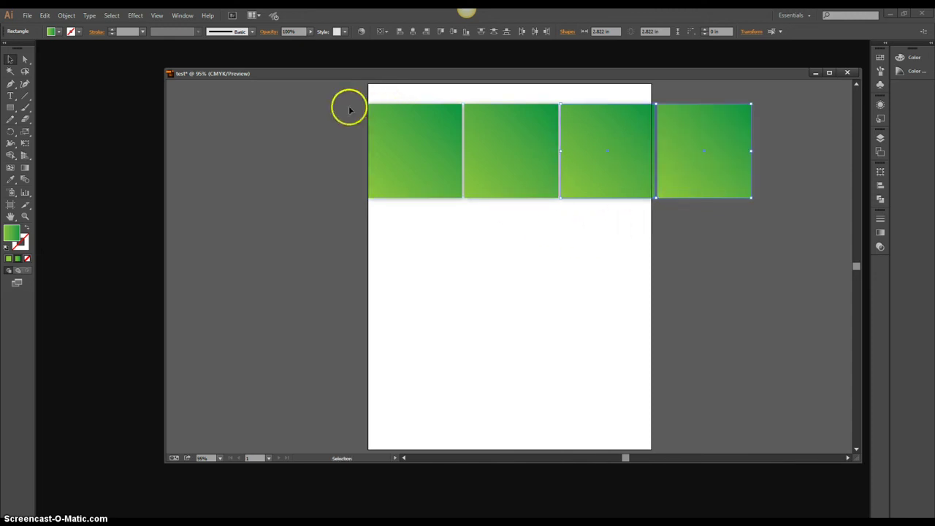
{"action": "left_click_drag", "start_coordinate": [349, 106], "coordinate": [764, 222]}
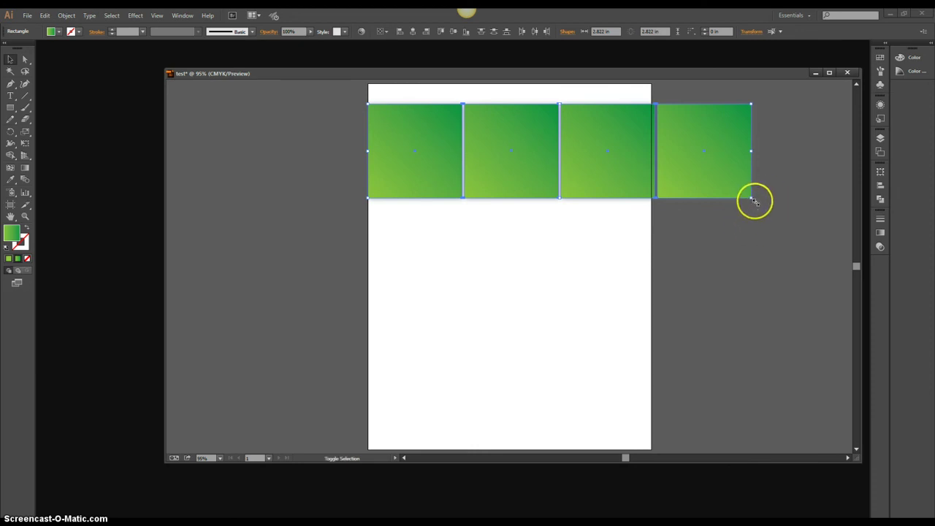
{"action": "left_click_drag", "start_coordinate": [750, 197], "coordinate": [553, 154]}
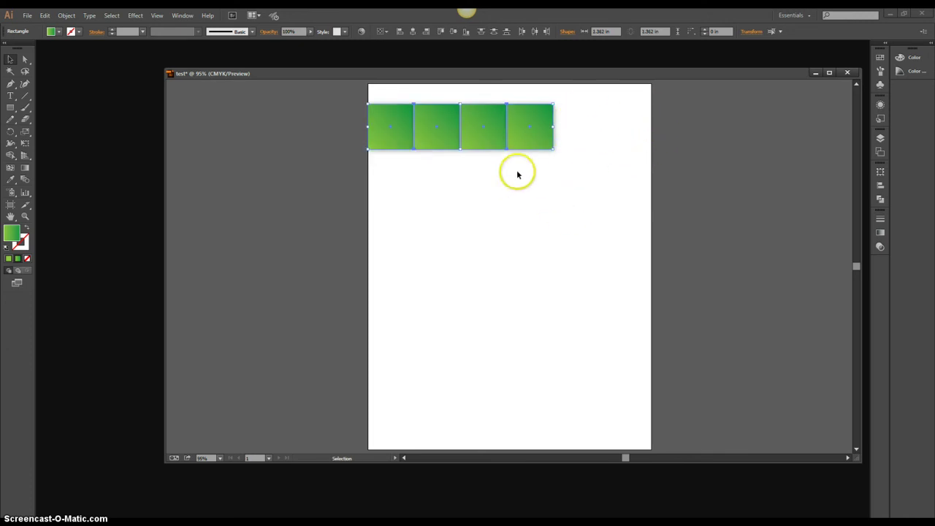
- Duplicate the last two squares to the right end of the row, making a row of six
{"action": "left_click", "coordinate": [481, 98]}
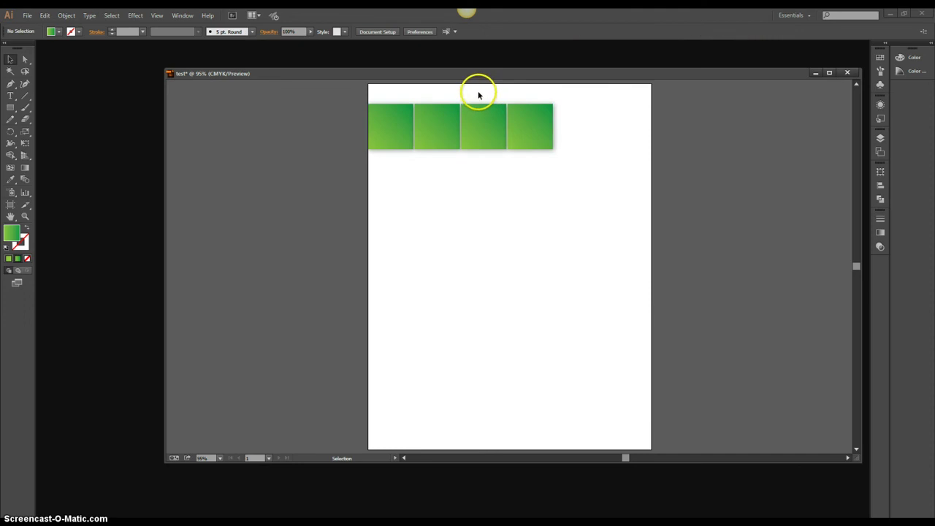
{"action": "left_click_drag", "start_coordinate": [479, 95], "coordinate": [551, 151]}
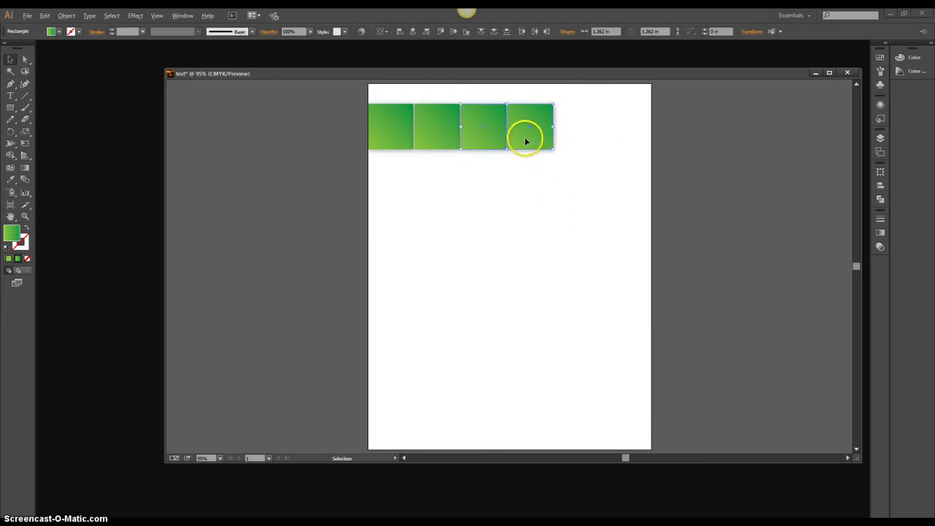
{"action": "left_click_drag", "start_coordinate": [526, 142], "coordinate": [619, 143]}
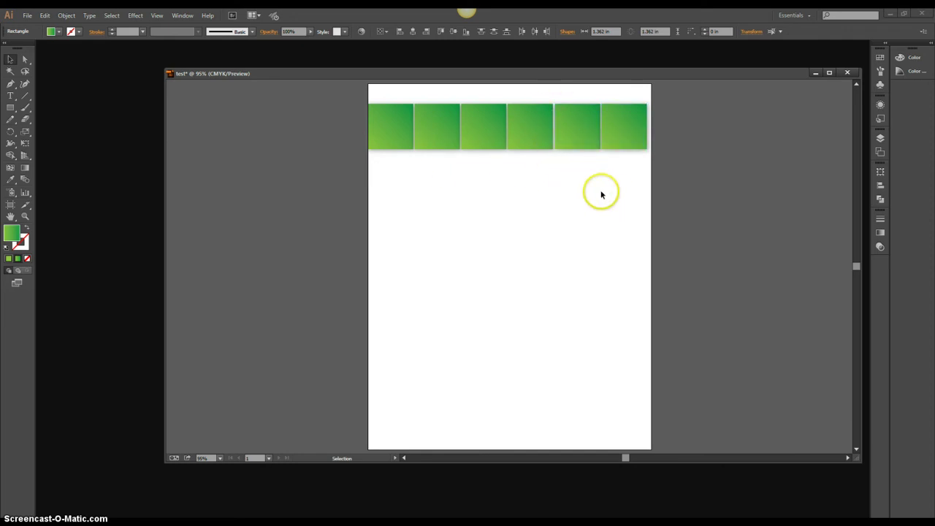
- Scale the six-square row proportionally to the artboard's width, with 1.384 in squares, and move it up to the artboard's top edge
{"action": "left_click_drag", "start_coordinate": [585, 168], "coordinate": [616, 247]}
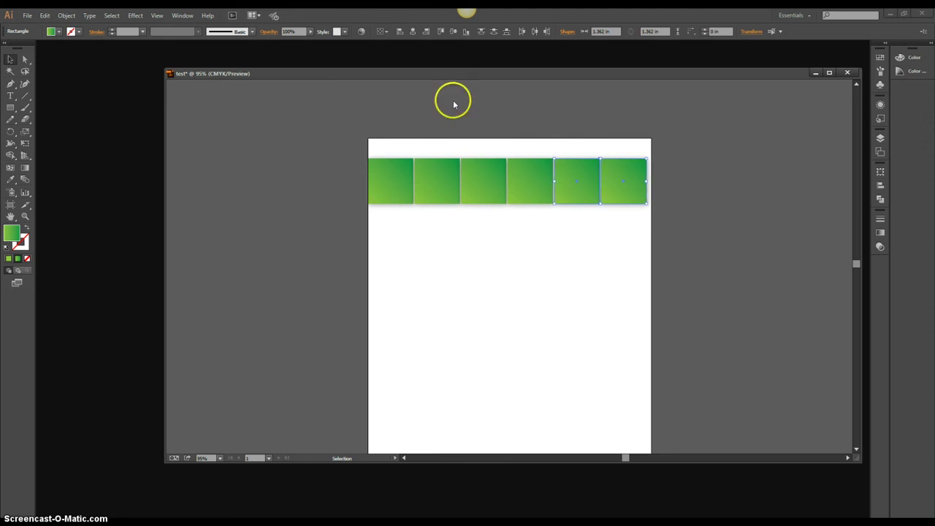
{"action": "left_click_drag", "start_coordinate": [344, 142], "coordinate": [692, 244]}
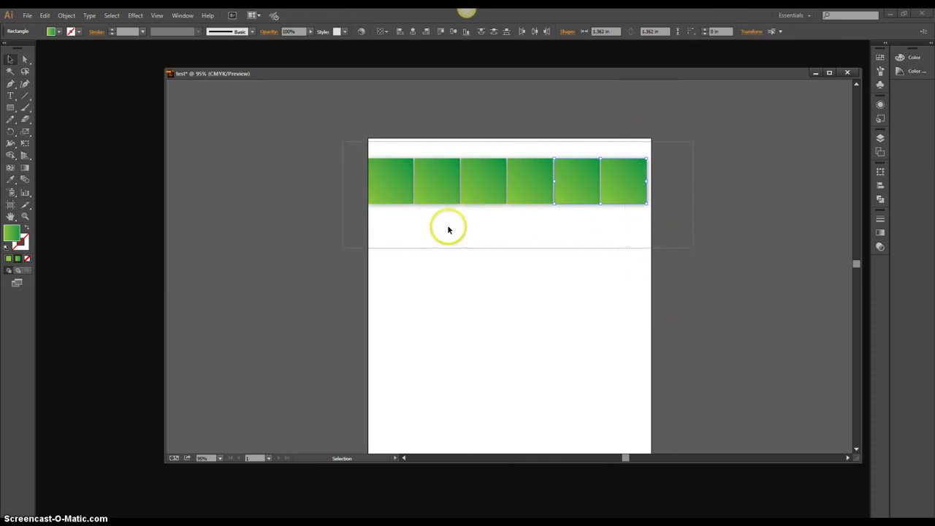
{"action": "left_click_drag", "start_coordinate": [448, 230], "coordinate": [651, 187]}
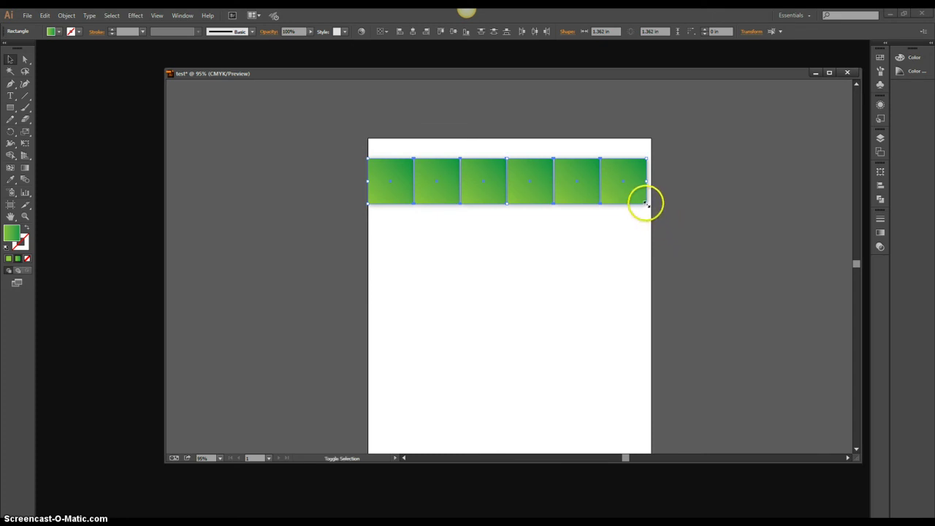
{"action": "left_click_drag", "start_coordinate": [647, 204], "coordinate": [652, 212]}
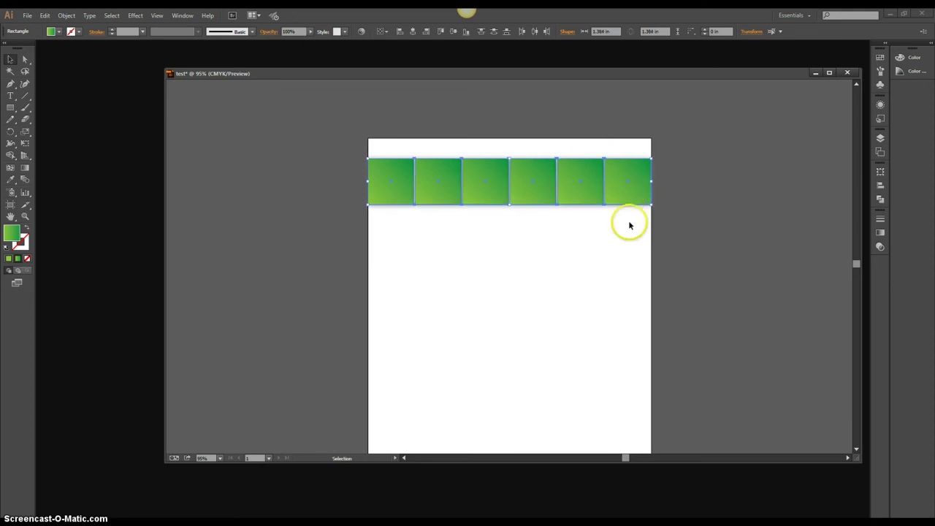
{"action": "mouse_move", "coordinate": [497, 198]}
{"action": "left_mouse_down"}
{"action": "mouse_move", "coordinate": [495, 174]}
{"action": "mouse_move", "coordinate": [489, 182]}
{"action": "left_mouse_up"}
{"action": "left_click", "coordinate": [512, 241]}
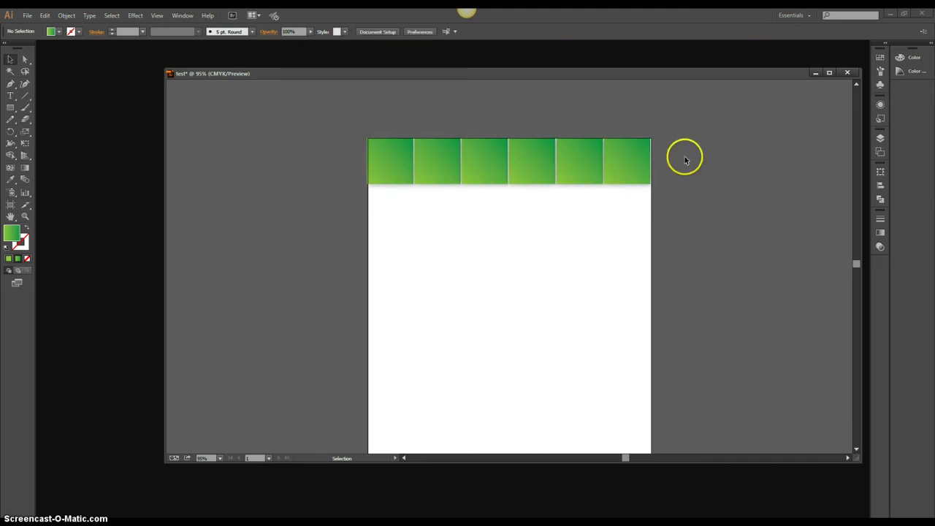
- Duplicate the whole row of six squares below itself and nudge the copy up to narrow the gap between the rows
{"action": "left_click_drag", "start_coordinate": [356, 124], "coordinate": [690, 214]}
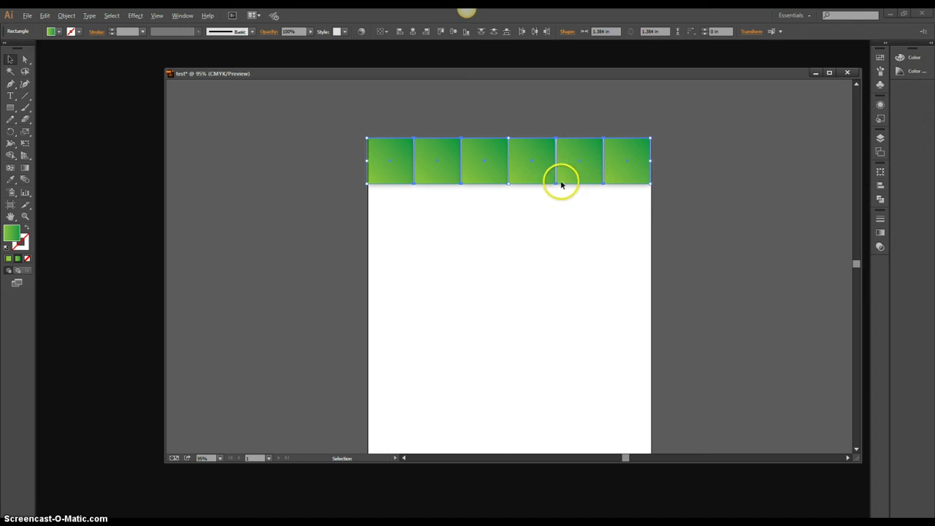
{"action": "left_click_drag", "start_coordinate": [570, 175], "coordinate": [572, 231]}
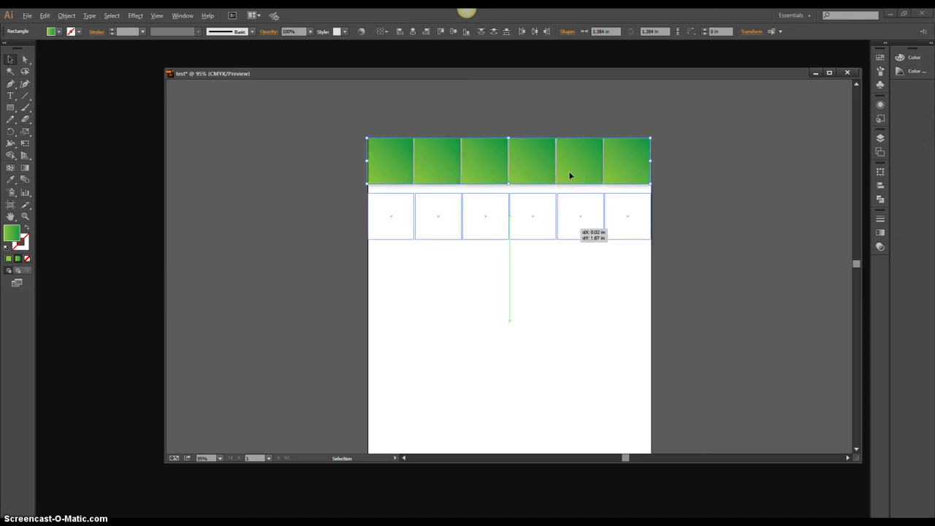
{"action": "left_click_drag", "start_coordinate": [571, 175], "coordinate": [572, 227]}
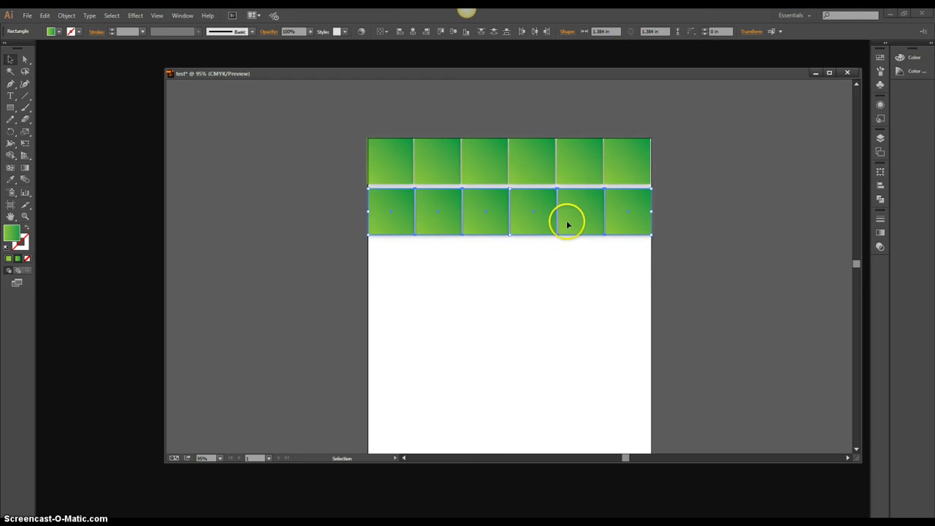
{"action": "key", "text": "Up"}
{"action": "key", "text": "Up"}
{"action": "key", "text": "Up"}
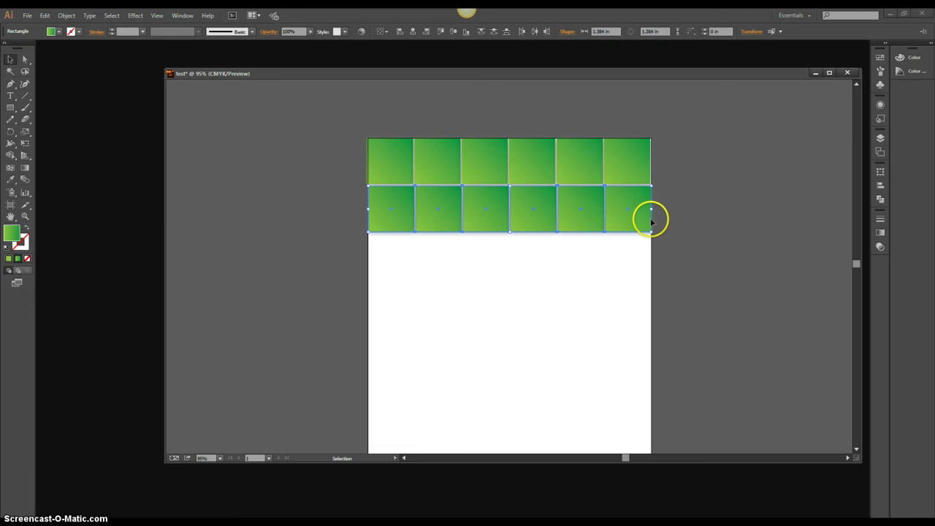
- Duplicate both rows of squares directly below the existing ones, making four rows
{"action": "left_click", "coordinate": [381, 263]}
{"action": "left_click_drag", "start_coordinate": [330, 117], "coordinate": [577, 314]}
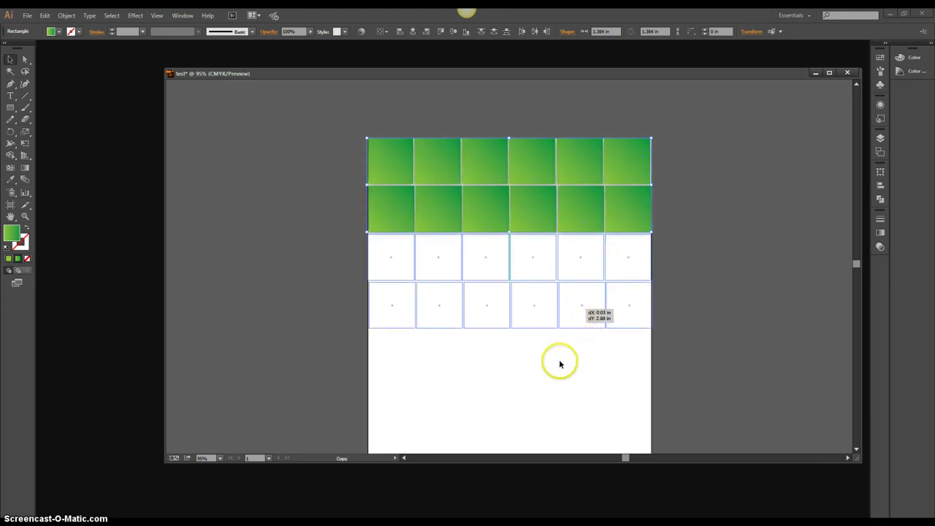
{"action": "left_click", "coordinate": [347, 262]}
{"action": "key", "text": "ctrl+z"}
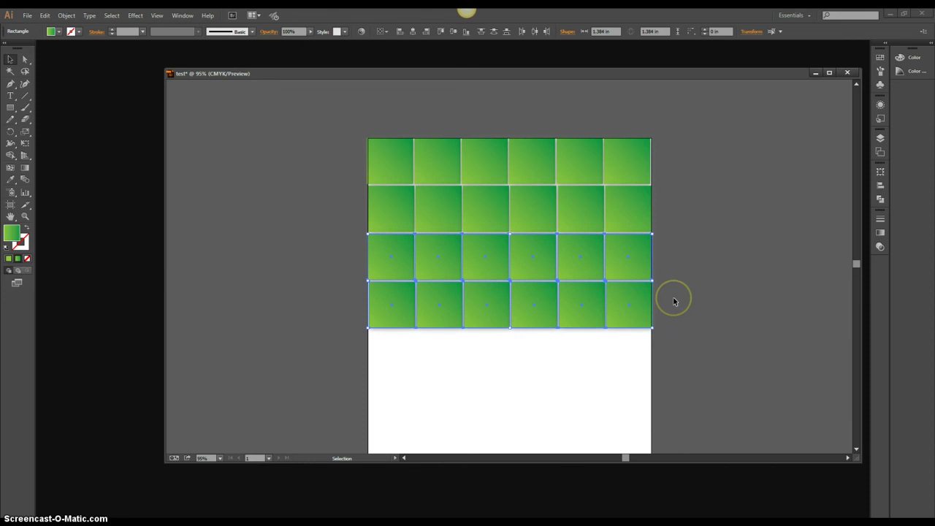
- Select all four rows of squares and duplicate them below to cover the rest of the artboard
{"action": "left_click_drag", "start_coordinate": [324, 121], "coordinate": [666, 375]}
{"action": "key", "text": "Up"}
{"action": "key", "text": "Up"}
{"action": "key", "text": "Up"}
{"action": "key", "text": "Up"}
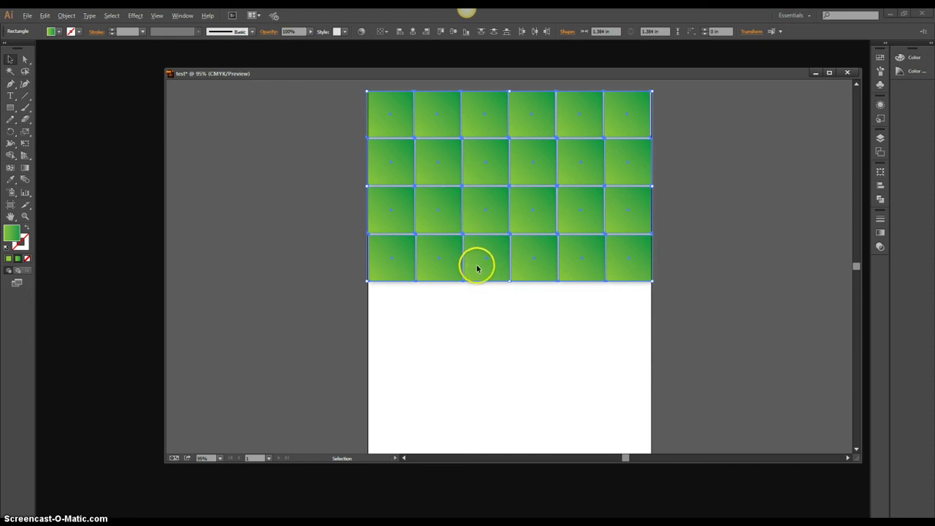
{"action": "left_click_drag", "start_coordinate": [479, 269], "coordinate": [488, 411]}
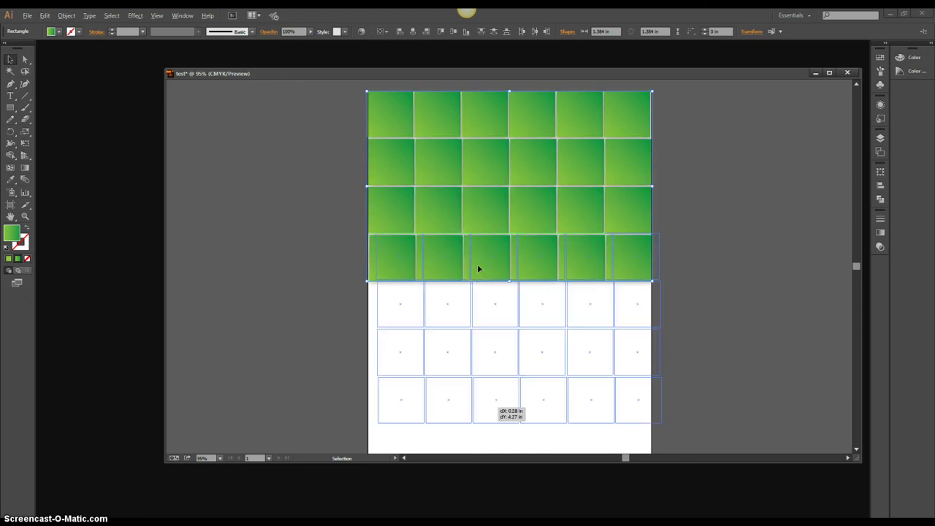
{"action": "left_click_drag", "start_coordinate": [479, 269], "coordinate": [485, 414]}
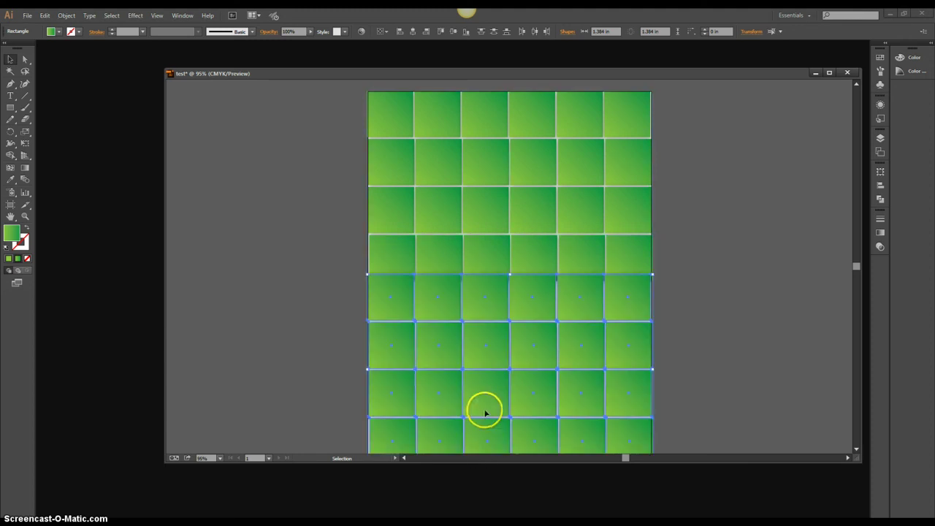
- Nudge the duplicated four-row block down until its gap to the rows above matches the rest of the grid
{"action": "scroll", "coordinate": [633, 520], "scroll_direction": "down", "scroll_amount": 1}
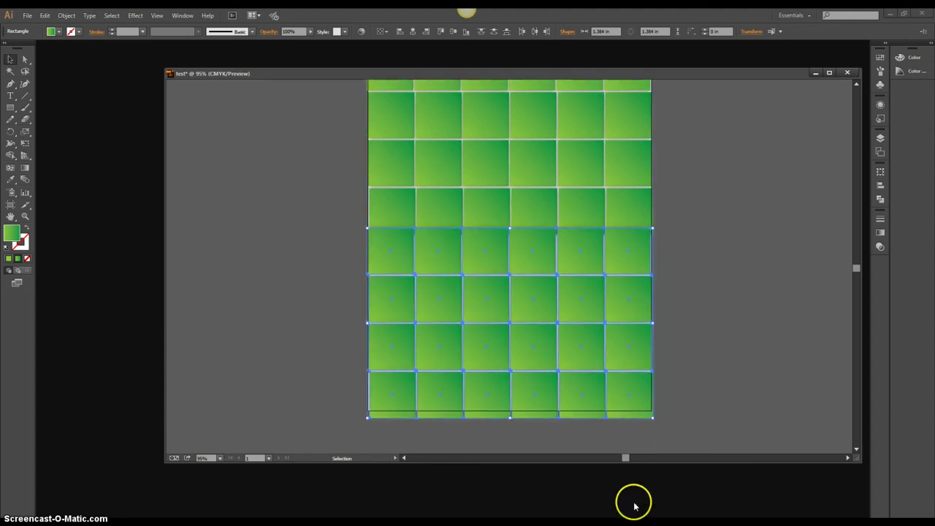
{"action": "key", "text": "Down"}
{"action": "key", "text": "Down"}
{"action": "key", "text": "Down"}
{"action": "key", "text": "Down"}
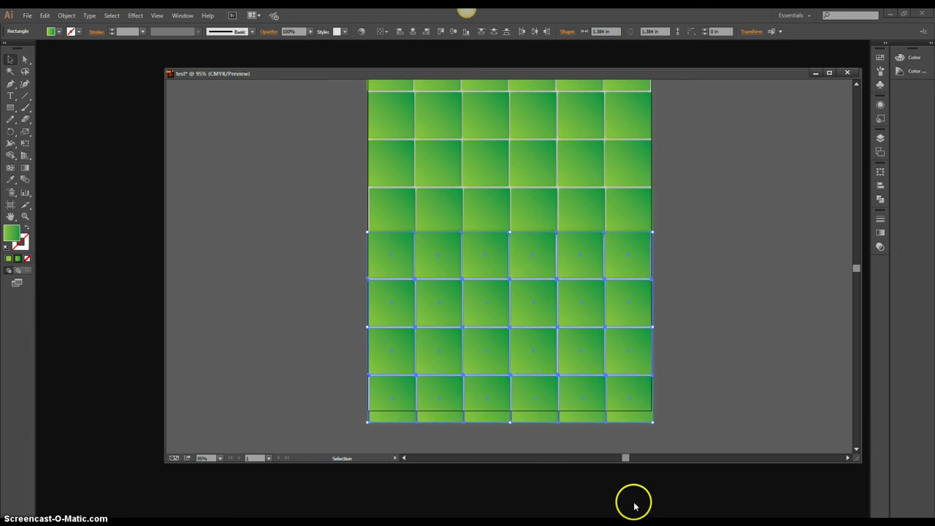
{"action": "key", "text": "Down"}
{"action": "key", "text": "Down"}
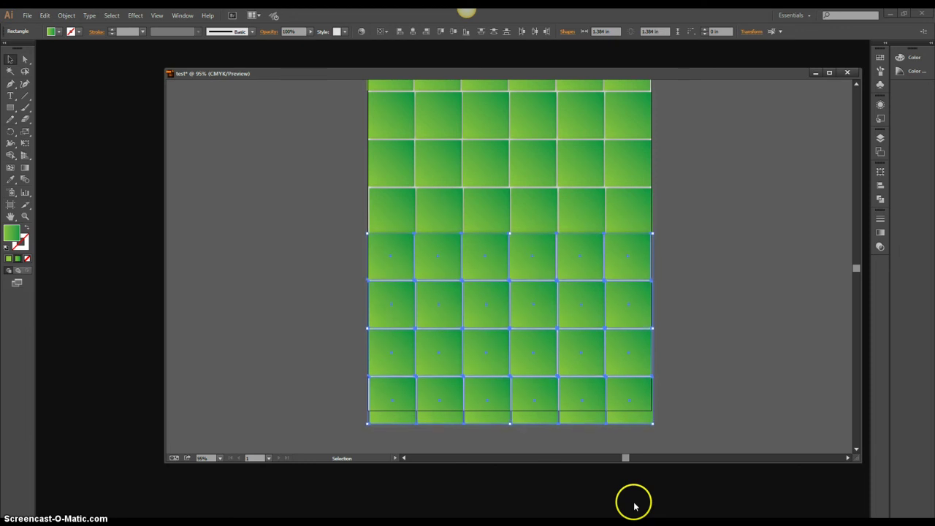
{"action": "key", "text": "Down"}
{"action": "key", "text": "Down"}
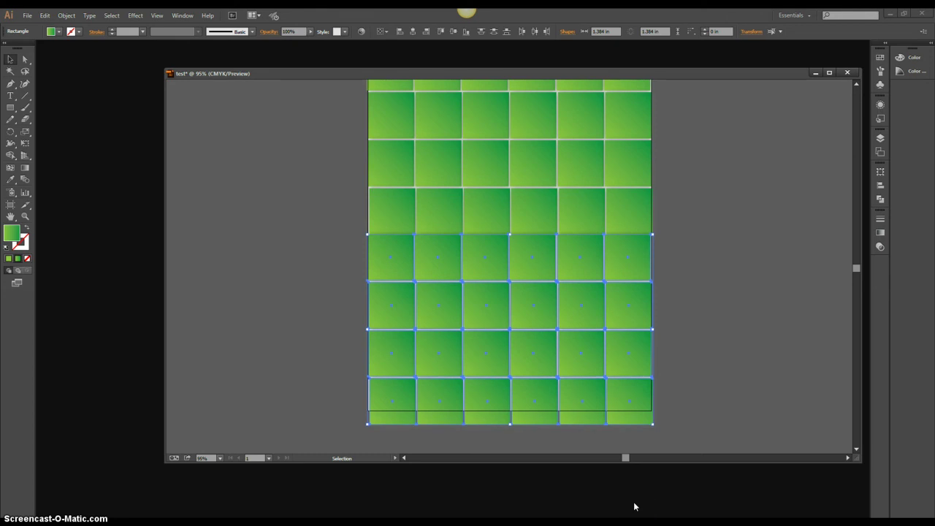
- Nudge the duplicated lower block of squares slightly down and to the right to align it with the grid, and deselect it
{"action": "key", "text": "Down"}
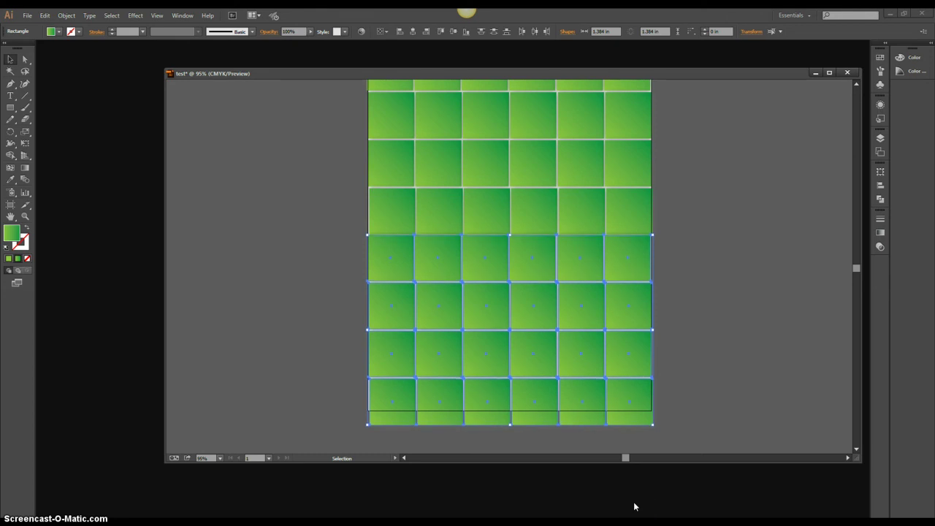
{"action": "key", "text": "Down"}
{"action": "key", "text": "Right"}
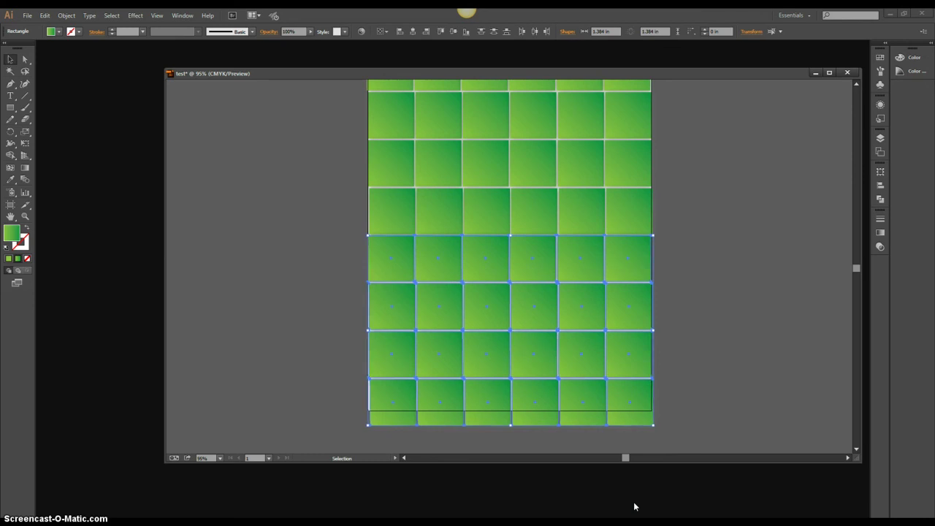
{"action": "left_click", "coordinate": [691, 192]}
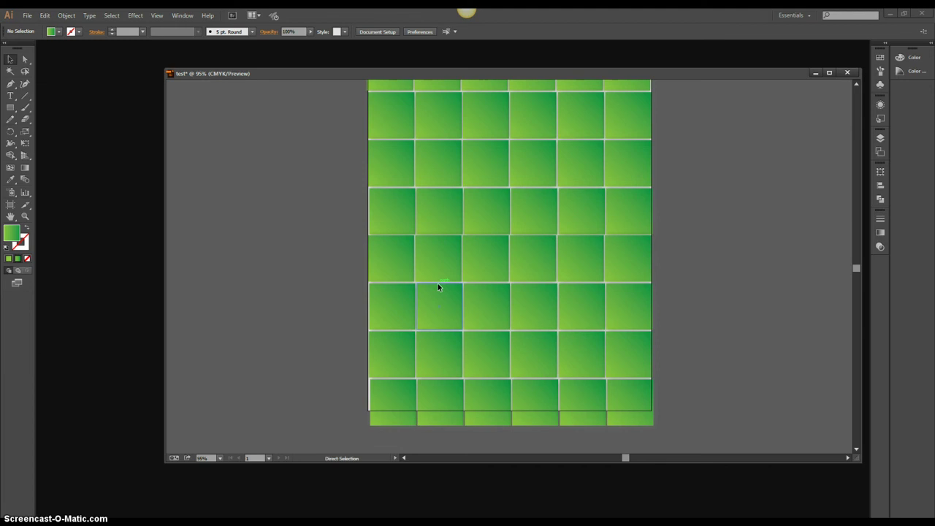
{"action": "key", "text": "ctrl+z"}
{"action": "key", "text": "v"}
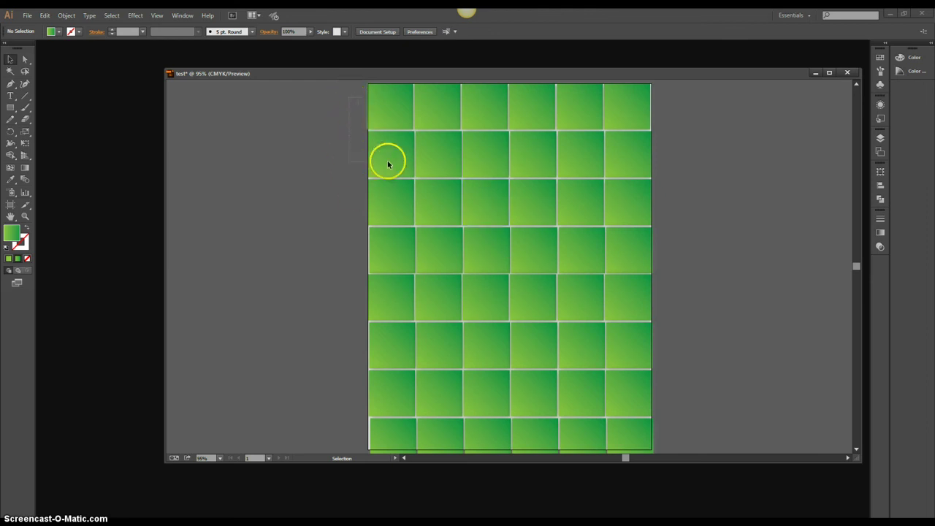
- Rotate the three-by-three block of squares in the grid's upper-left corner by -180° and deselect it
{"action": "left_click", "coordinate": [486, 202]}
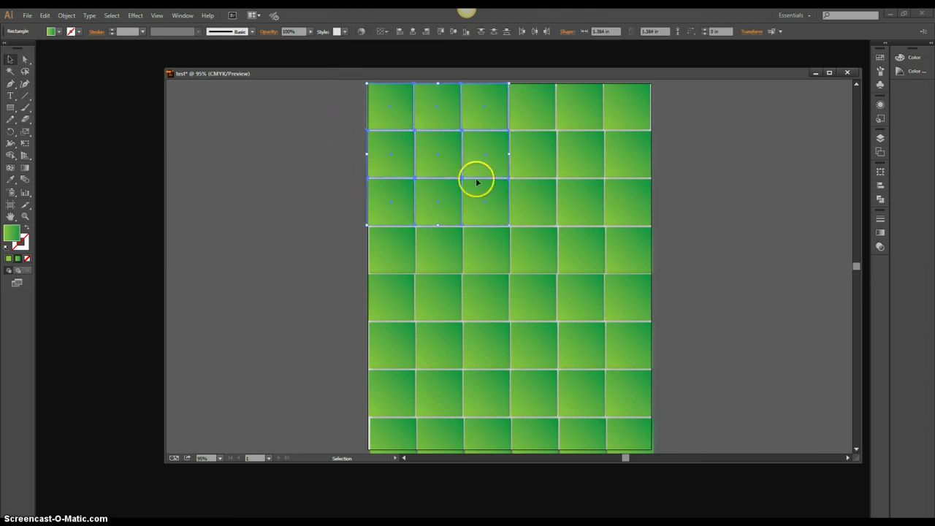
{"action": "left_click", "coordinate": [10, 133]}
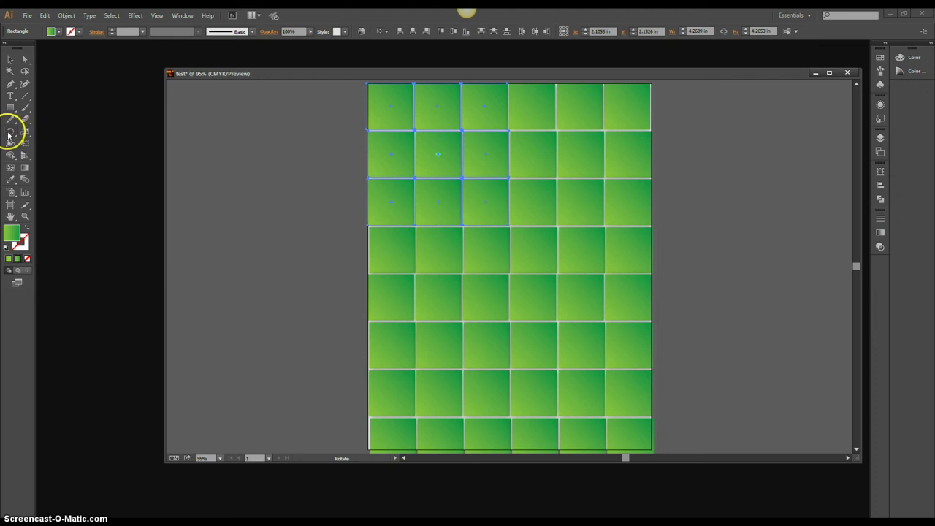
{"action": "double_click", "coordinate": [11, 133]}
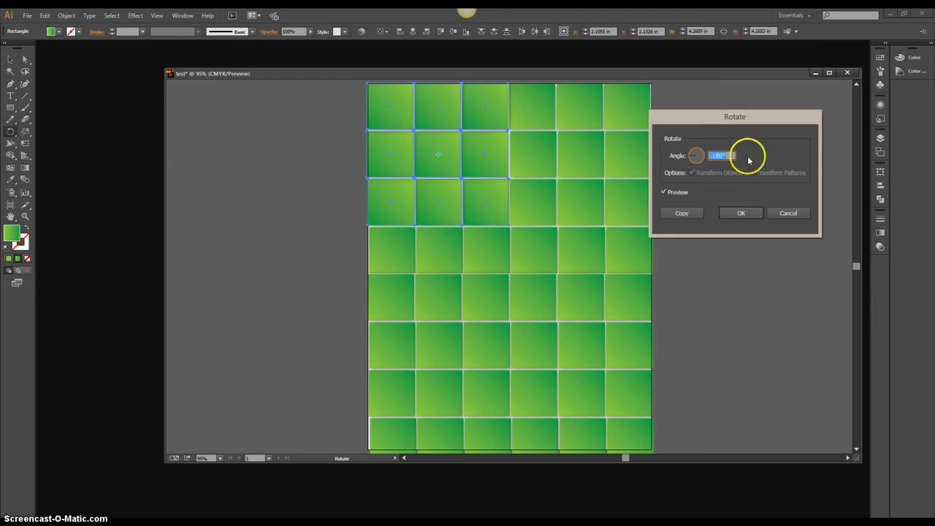
{"action": "left_click", "coordinate": [740, 214]}
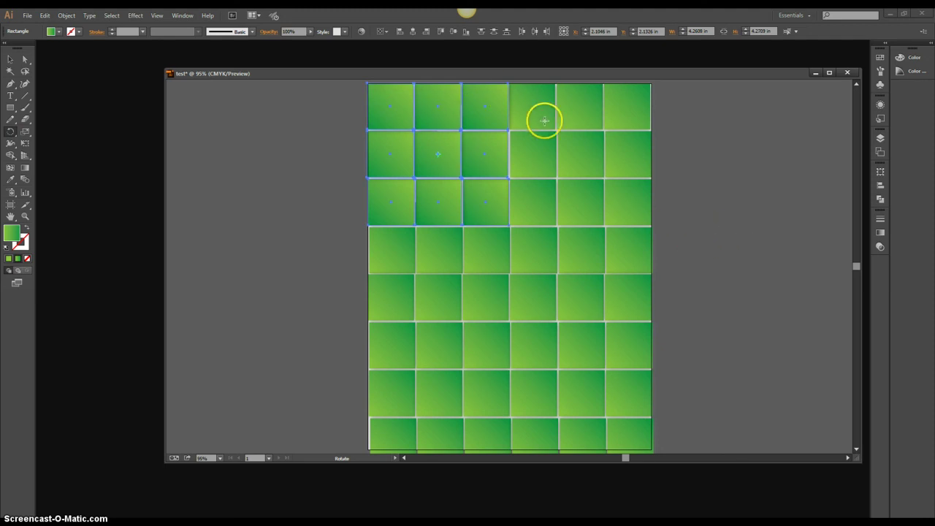
{"action": "key", "text": "v"}
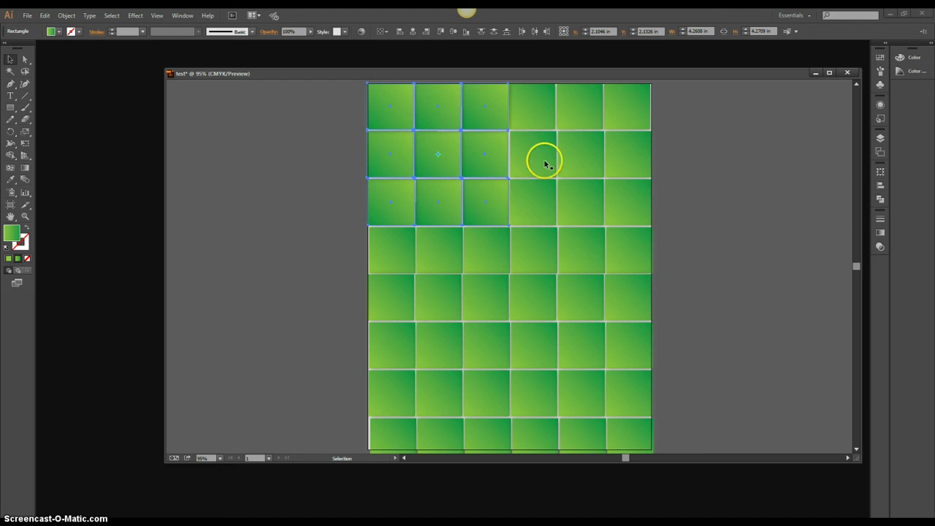
{"action": "left_click", "coordinate": [491, 86]}
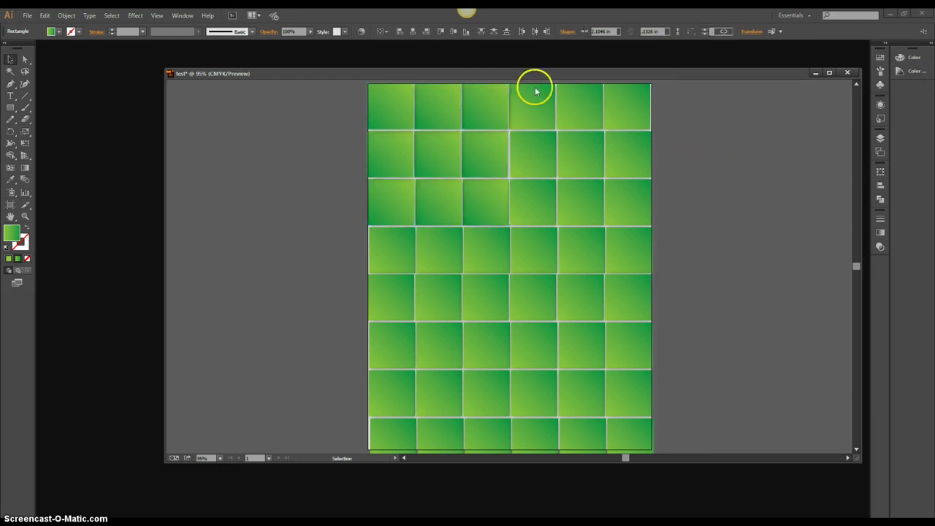
- Rotate the three-by-three block in the last three columns of rows two to four by 90°
{"action": "left_click", "coordinate": [666, 243]}
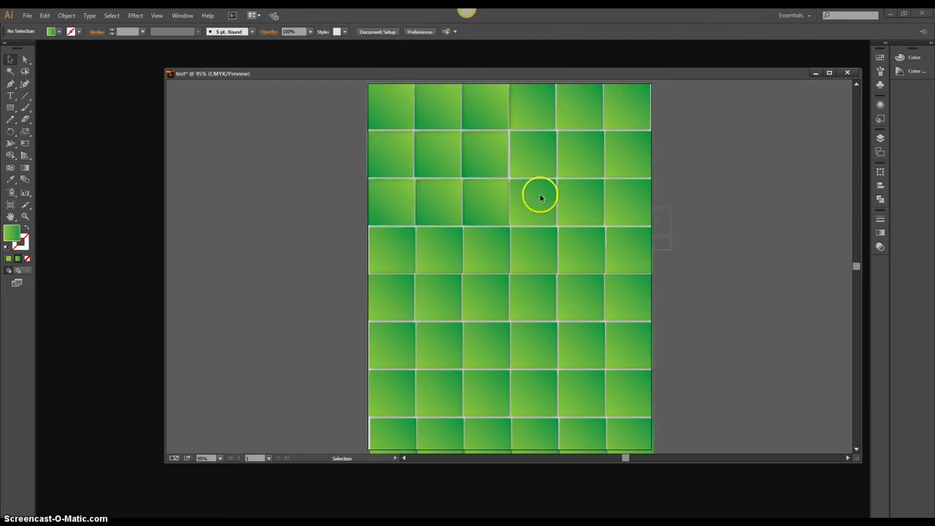
{"action": "left_click", "coordinate": [538, 152]}
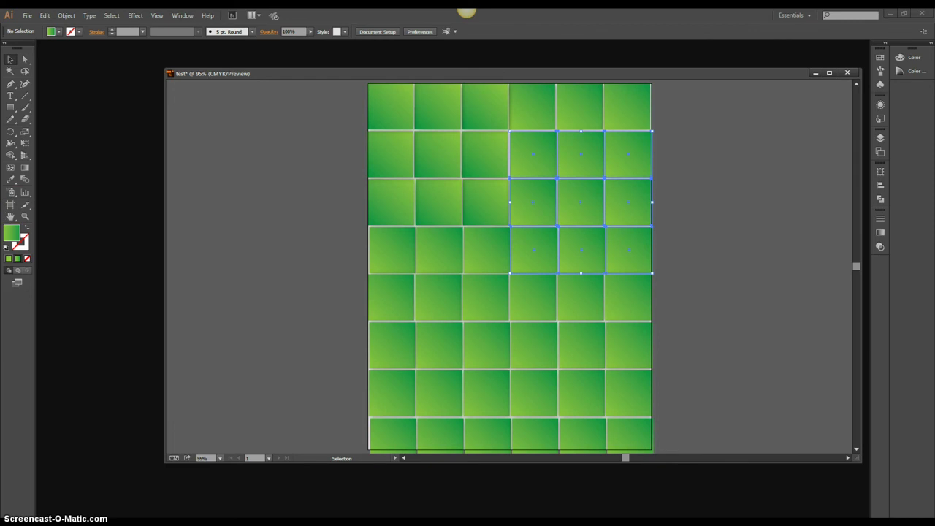
{"action": "left_click", "coordinate": [11, 133]}
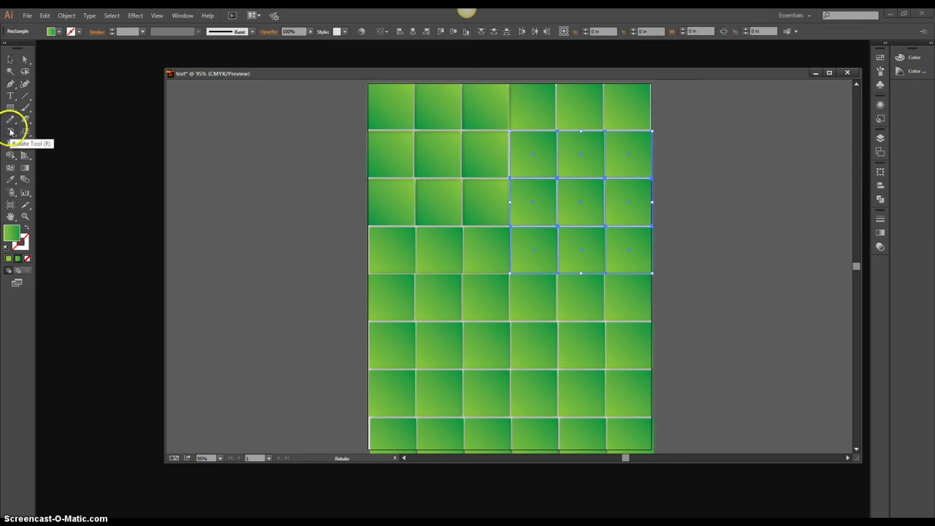
{"action": "double_click", "coordinate": [11, 133]}
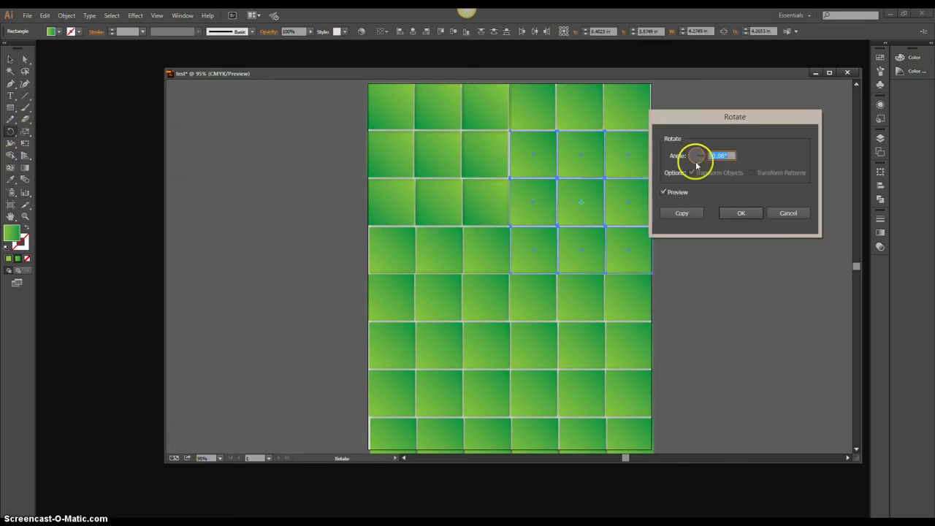
{"action": "left_click_drag", "start_coordinate": [728, 152], "coordinate": [709, 152]}
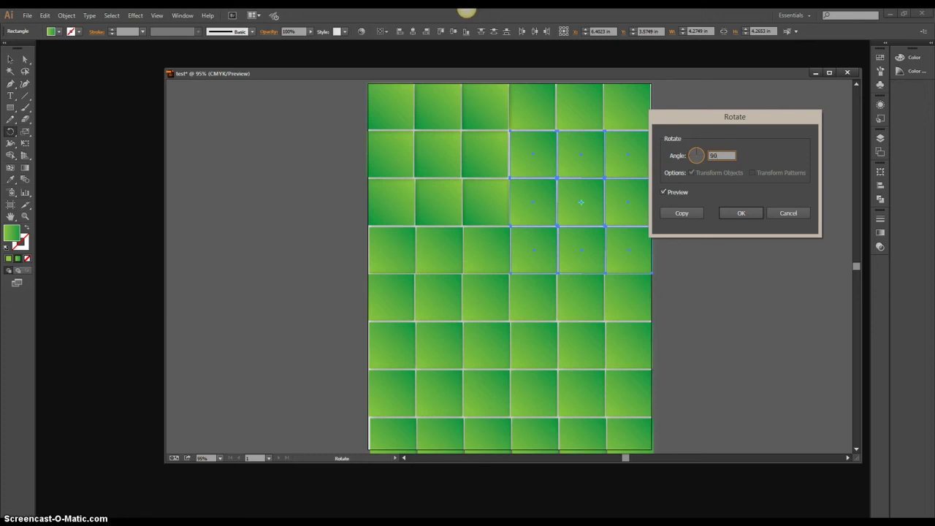
{"action": "left_click", "coordinate": [737, 214]}
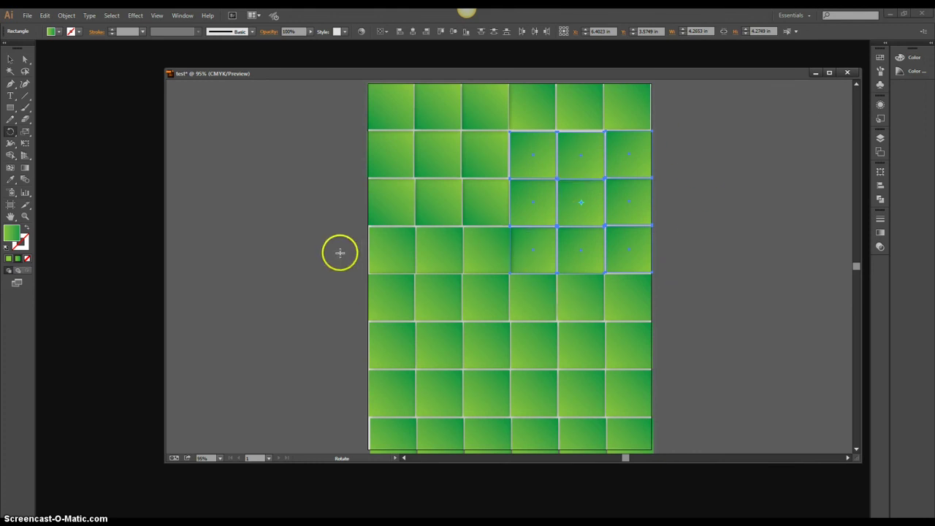
{"action": "key", "text": "v"}
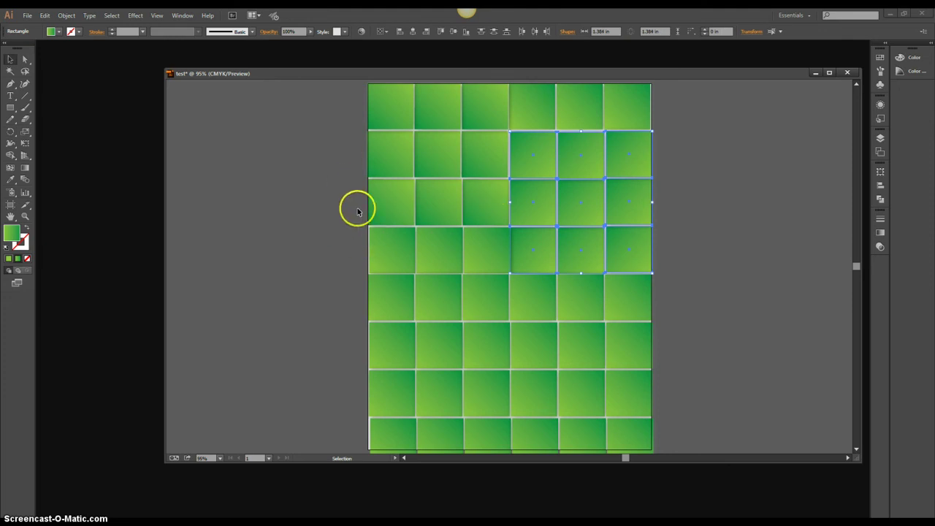
- Rotate the four-by-four block in the first four columns of rows three to six a quarter turn clockwise
{"action": "left_click_drag", "start_coordinate": [371, 211], "coordinate": [488, 292]}
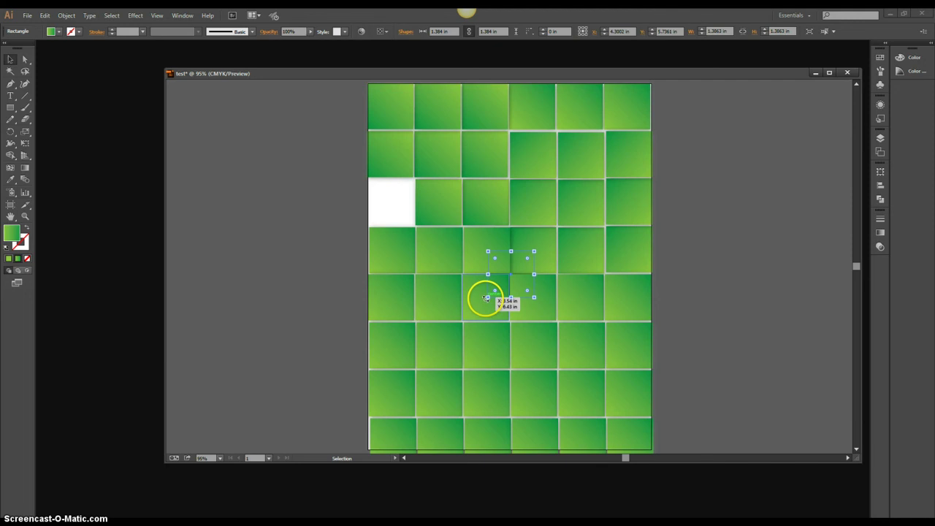
{"action": "key", "text": "ctrl+z"}
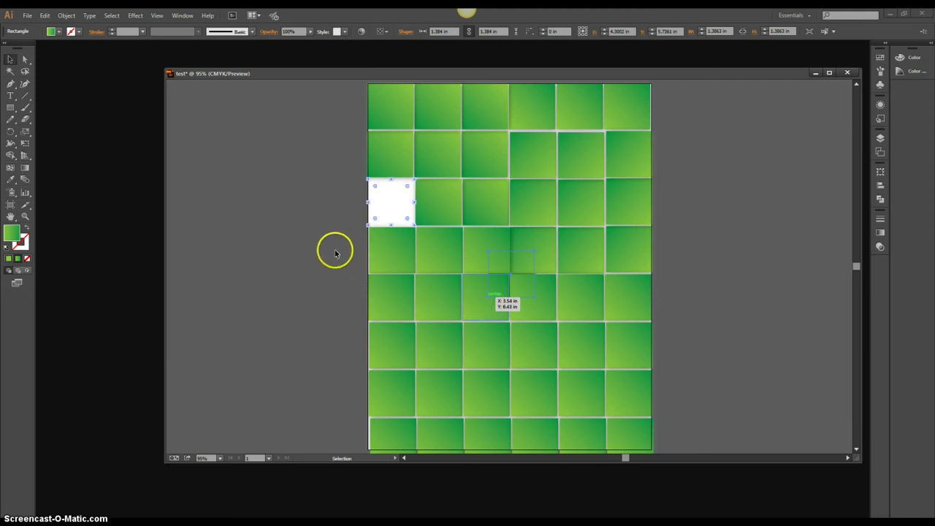
{"action": "left_click", "coordinate": [342, 193]}
{"action": "left_click_drag", "start_coordinate": [341, 193], "coordinate": [539, 348]}
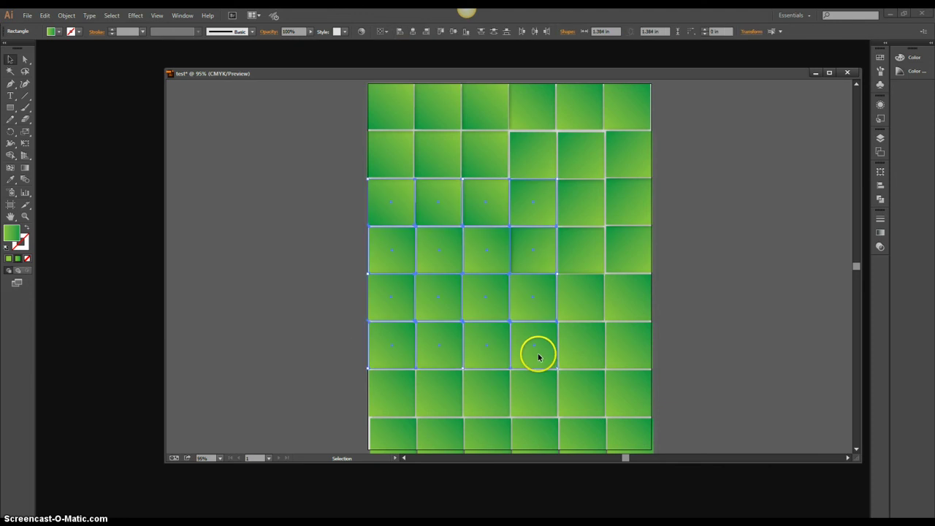
{"action": "left_click", "coordinate": [10, 133]}
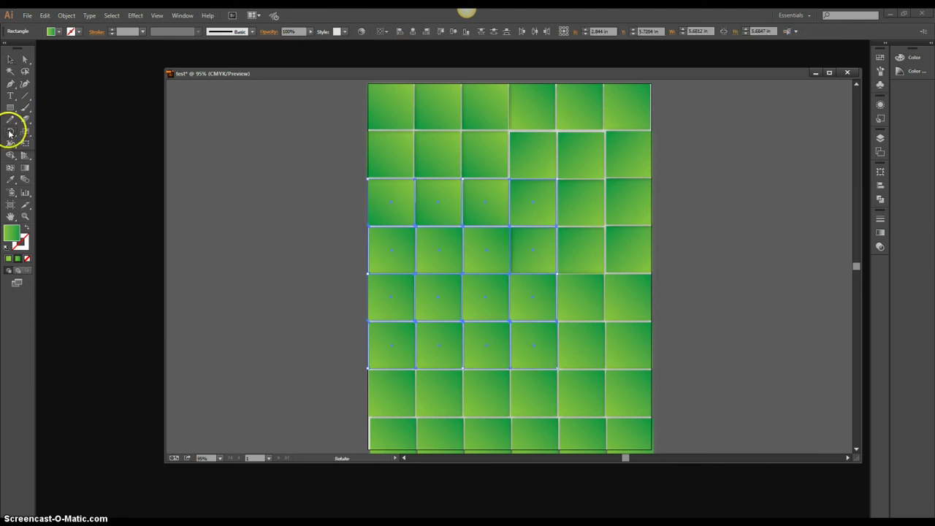
{"action": "double_click", "coordinate": [10, 133]}
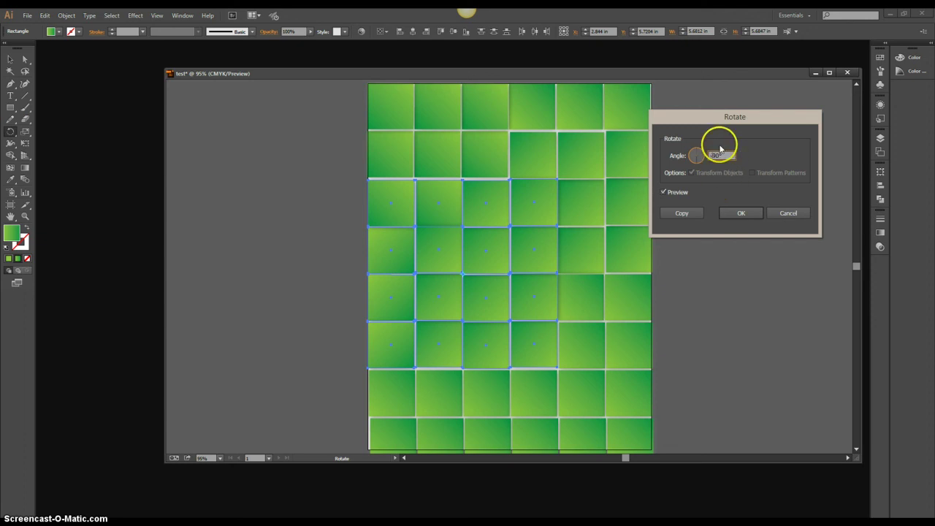
{"action": "left_click", "coordinate": [739, 213]}
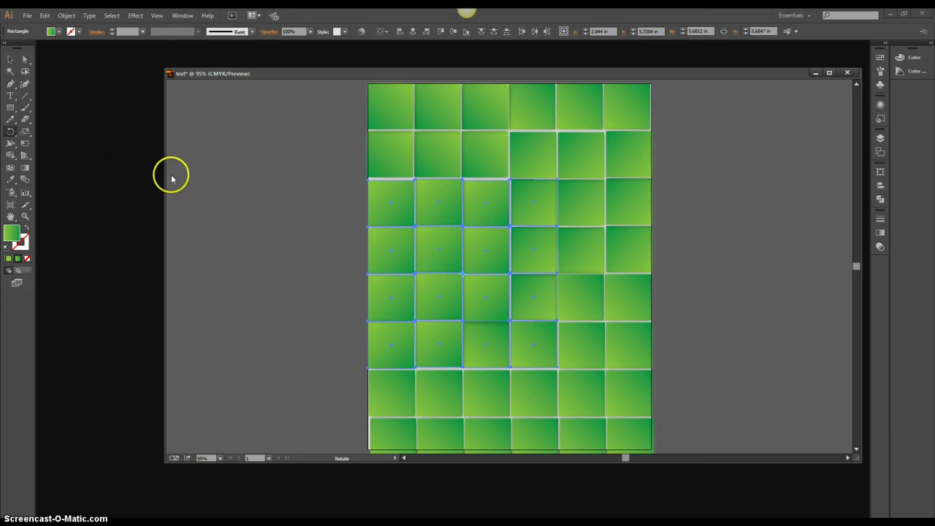
{"action": "key", "text": "v"}
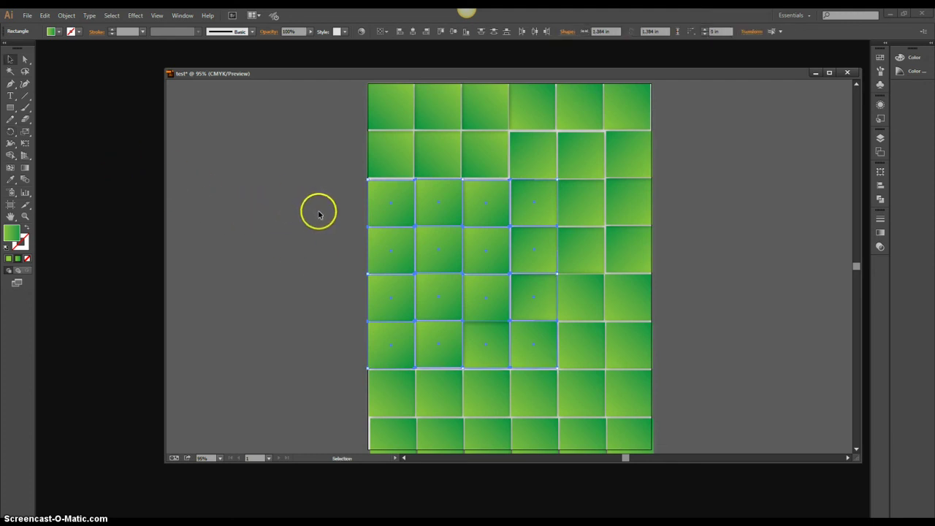
- Rotate the two-by-two block in the first two columns of rows two and three by 90° and deselect it
{"action": "left_click", "coordinate": [346, 167]}
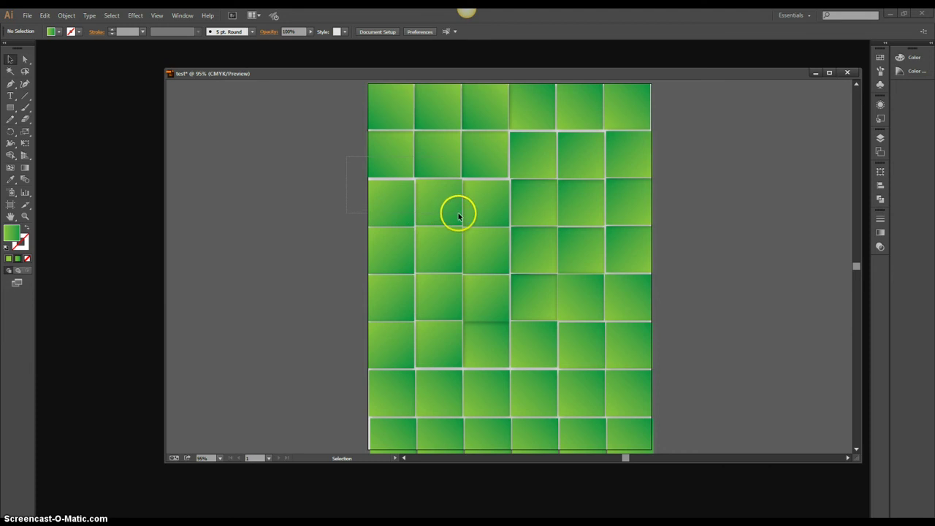
{"action": "left_click", "coordinate": [394, 198]}
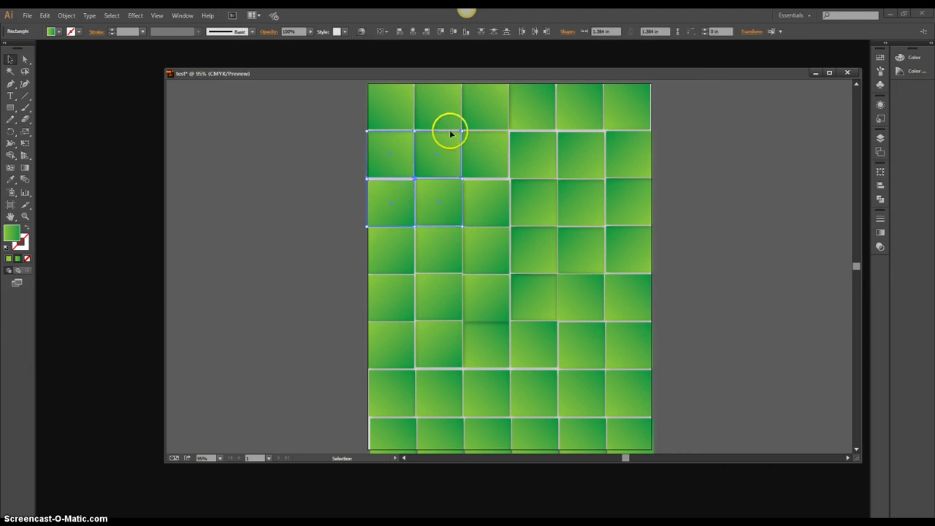
{"action": "left_click", "coordinate": [10, 133]}
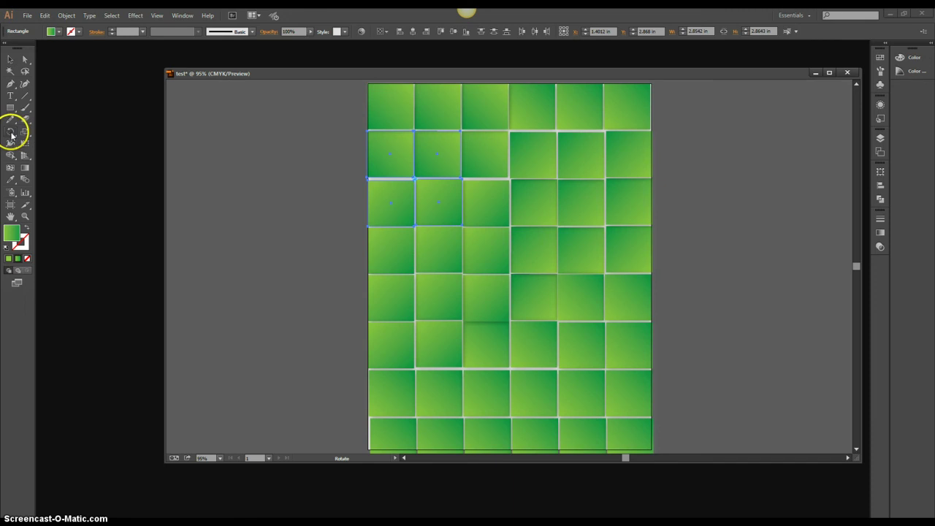
{"action": "double_click", "coordinate": [10, 133]}
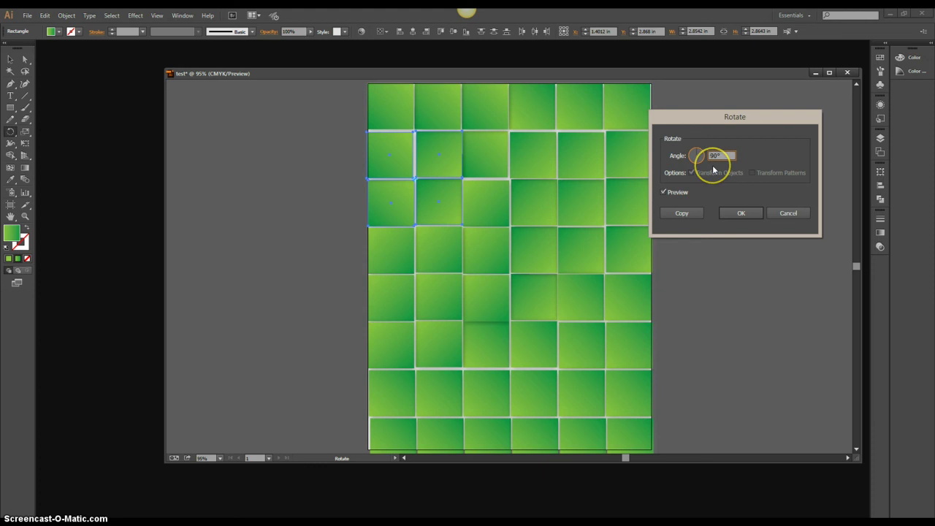
{"action": "left_click", "coordinate": [739, 212]}
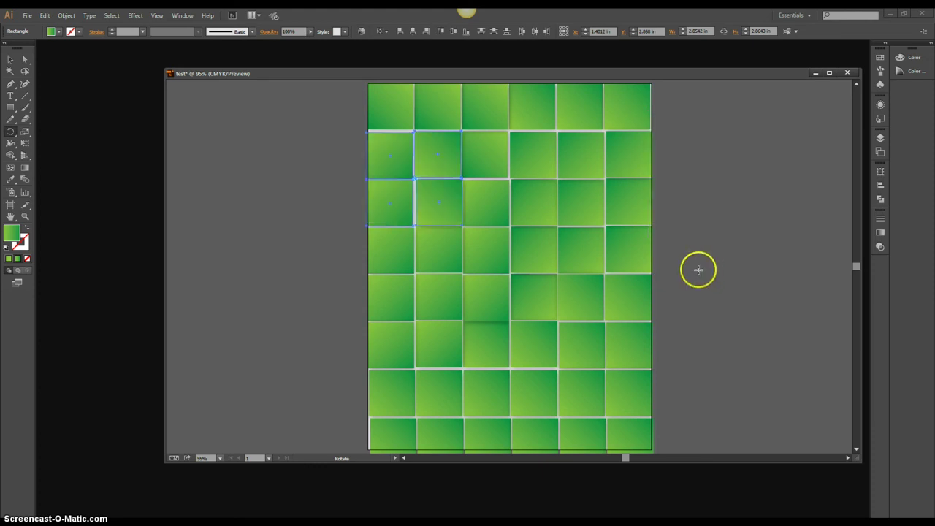
{"action": "key", "text": "v"}
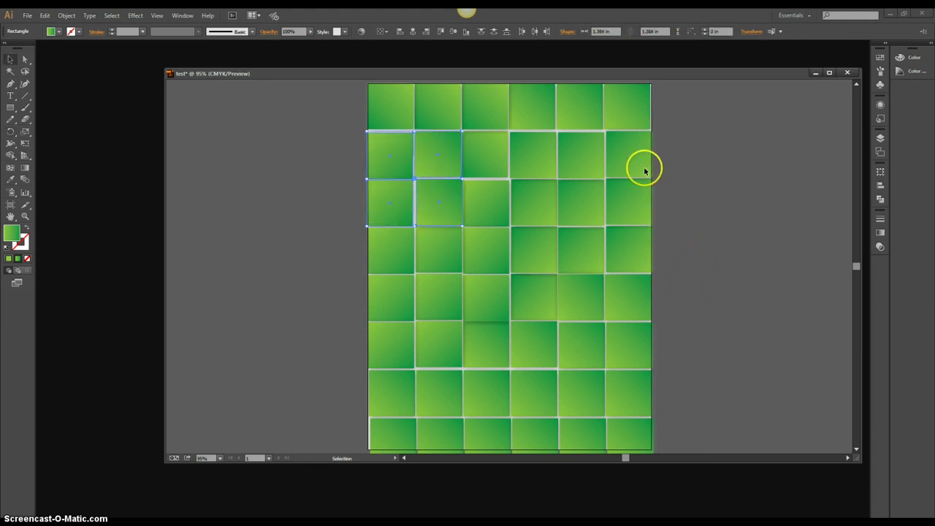
{"action": "left_click", "coordinate": [337, 240]}
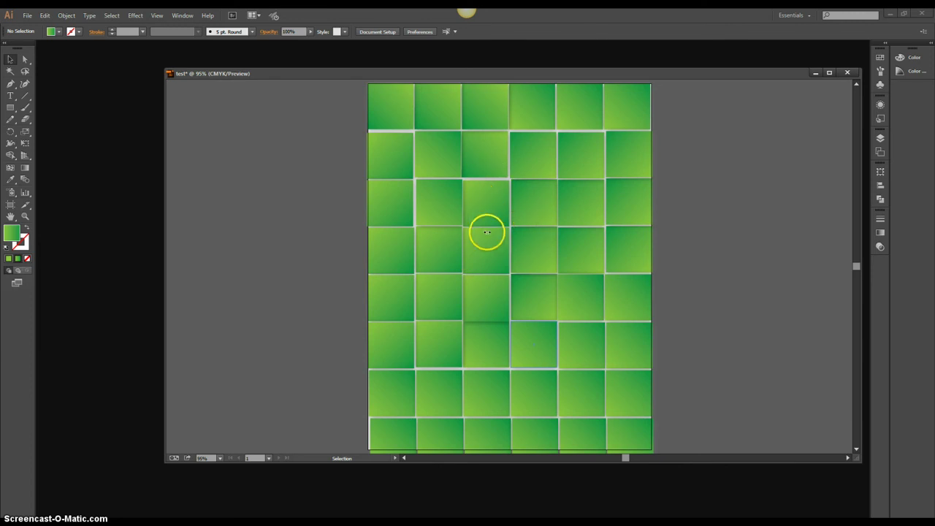
- Delete the third and fourth squares of row three and the second and fourth squares of row four
{"action": "left_click", "coordinate": [510, 238]}
{"action": "key", "text": "Delete"}
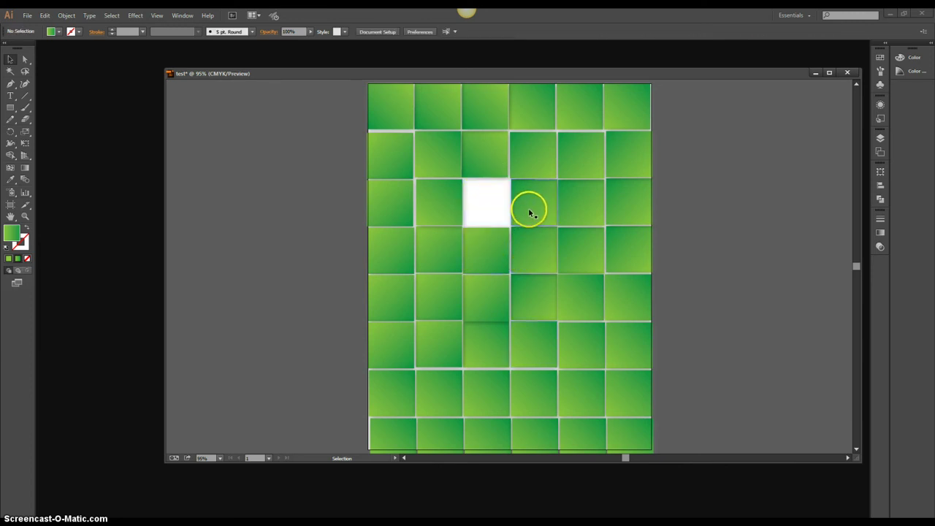
{"action": "left_click", "coordinate": [534, 253]}
{"action": "key", "text": "Delete"}
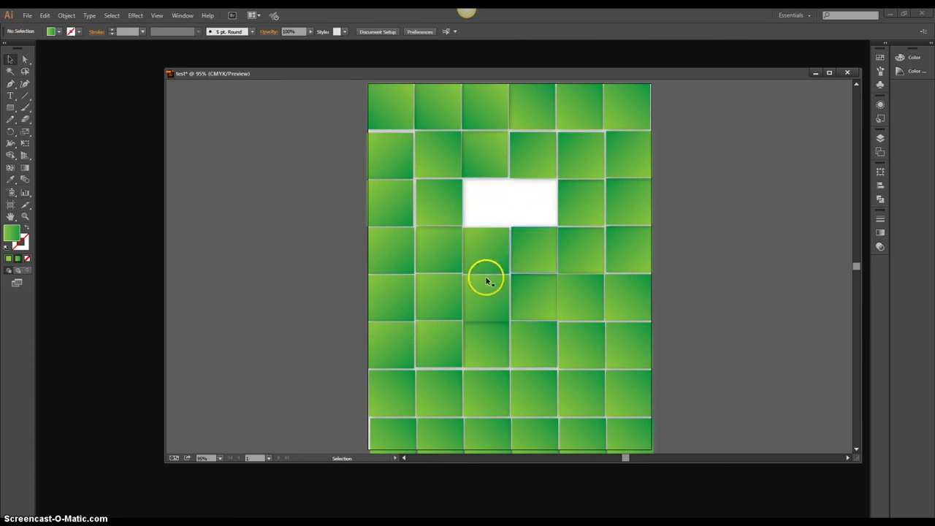
{"action": "key", "text": "Delete"}
{"action": "left_click", "coordinate": [462, 258]}
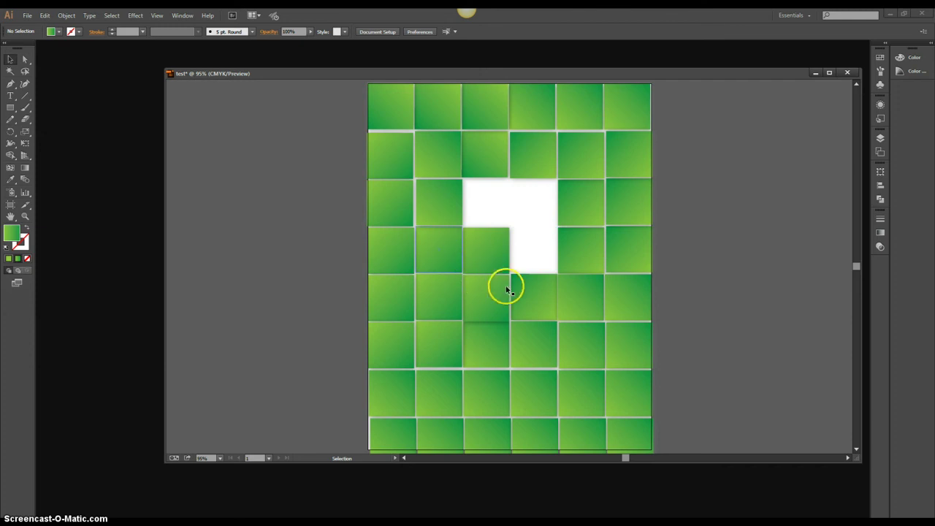
{"action": "key", "text": "Delete"}
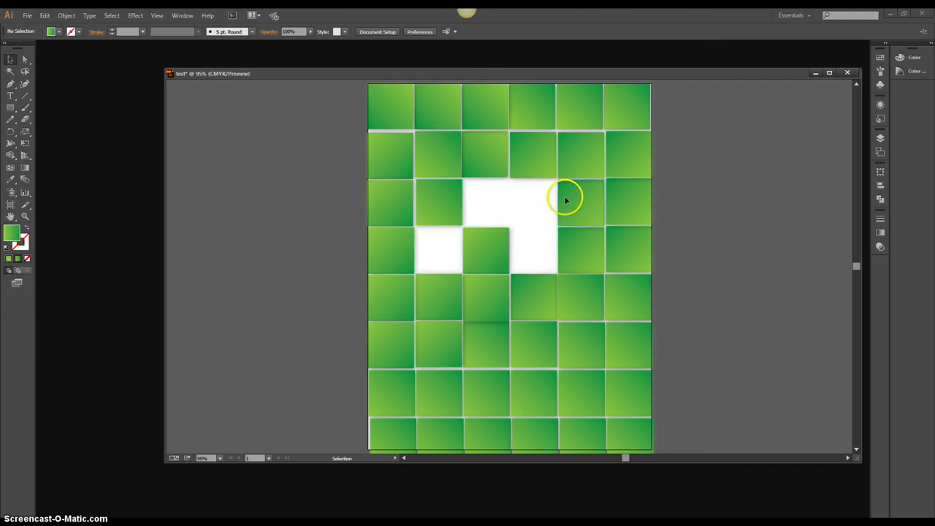
- Delete the third and fourth squares of rows two and five, and the second and fifth squares of row three
{"action": "left_click", "coordinate": [561, 192]}
{"action": "key", "text": "Delete"}
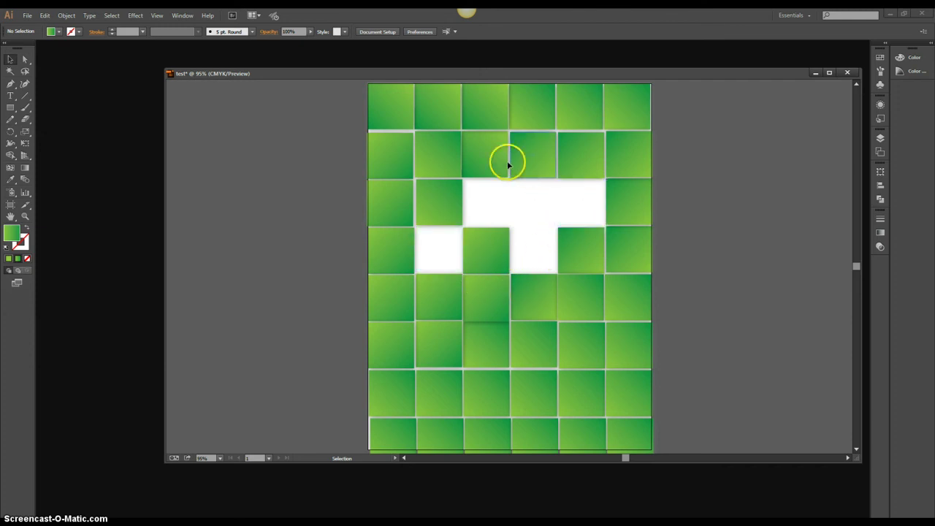
{"action": "left_click", "coordinate": [510, 165]}
{"action": "key", "text": "Delete"}
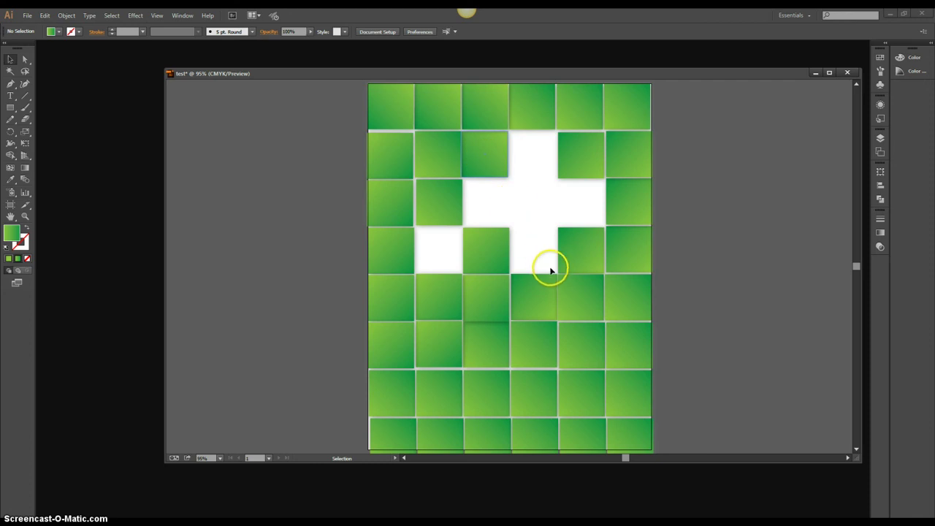
{"action": "key", "text": "Delete"}
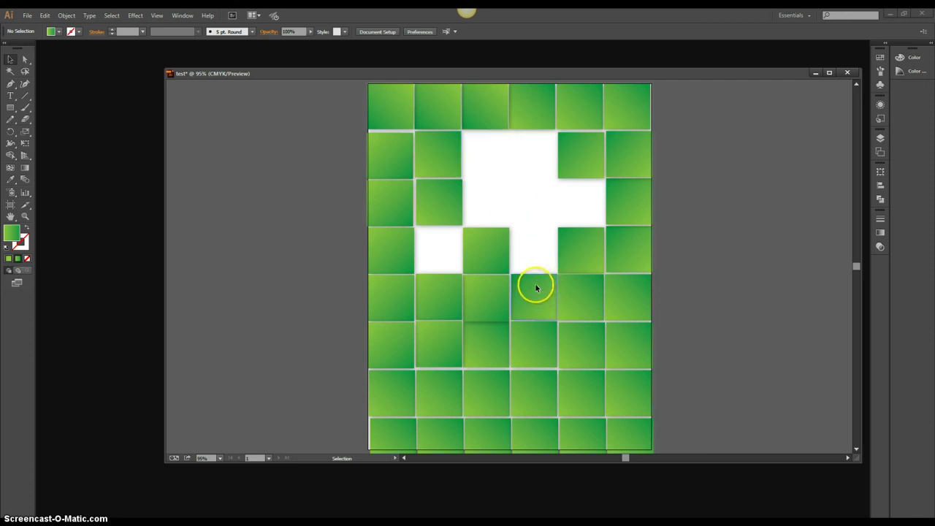
{"action": "key", "text": "Delete"}
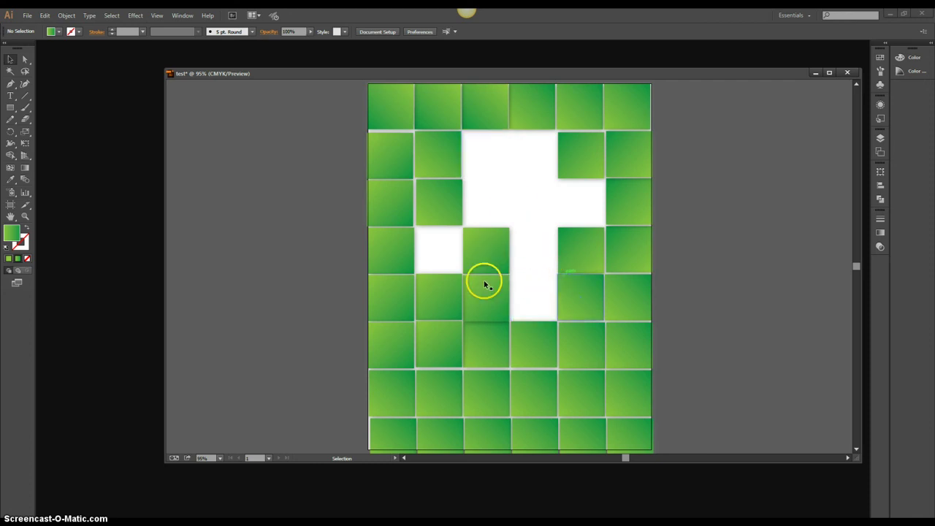
{"action": "left_click_drag", "start_coordinate": [434, 192], "coordinate": [487, 299]}
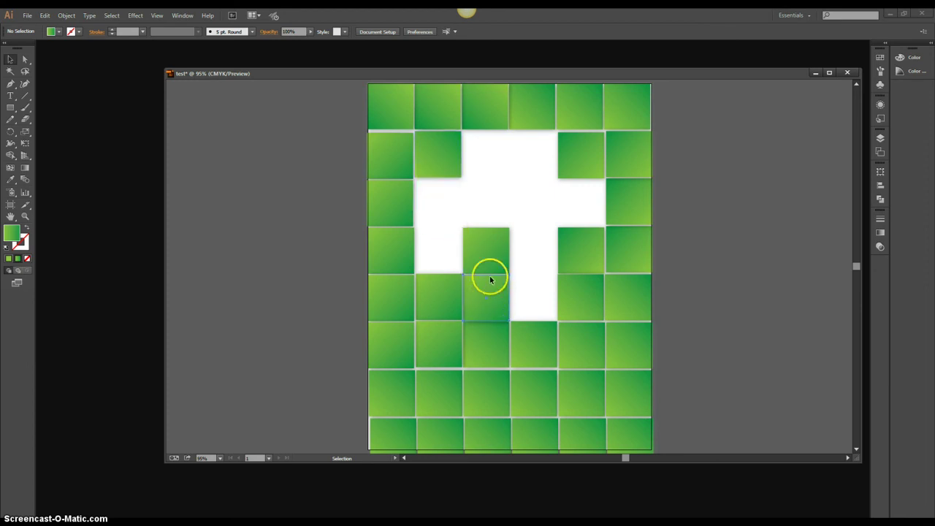
{"action": "key", "text": "Delete"}
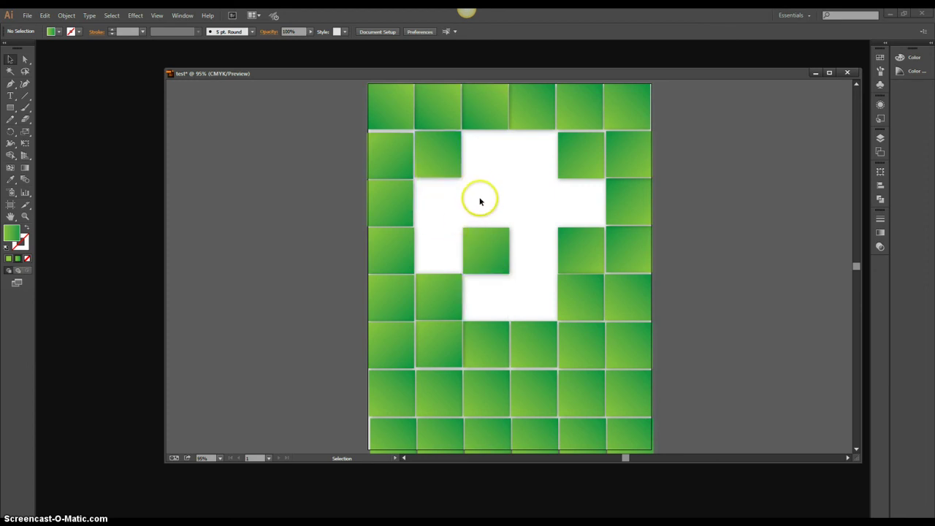
- Add the text "Done" in a text box about 3.25 in wide and 0.73 in high in row three's white gap, and deselect it
{"action": "key", "text": "t"}
{"action": "left_click_drag", "start_coordinate": [459, 192], "coordinate": [567, 216]}
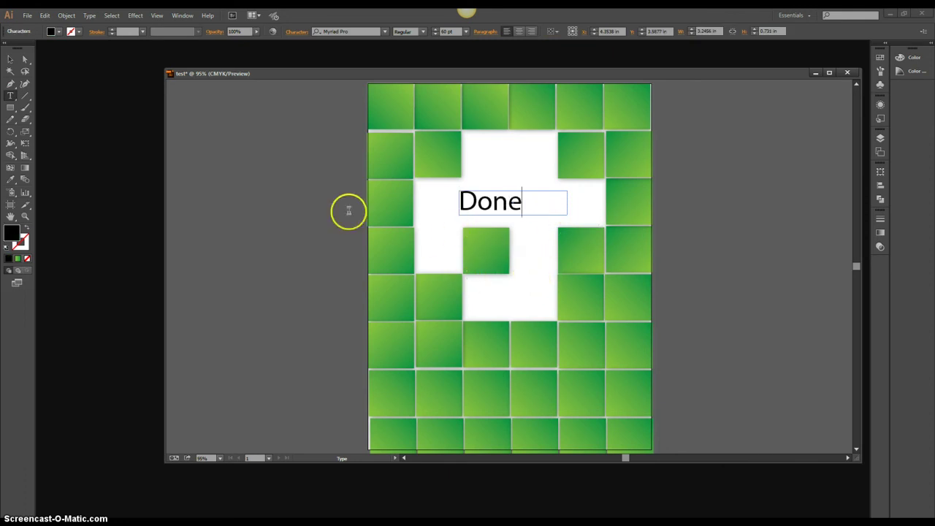
{"action": "left_click", "coordinate": [11, 62]}
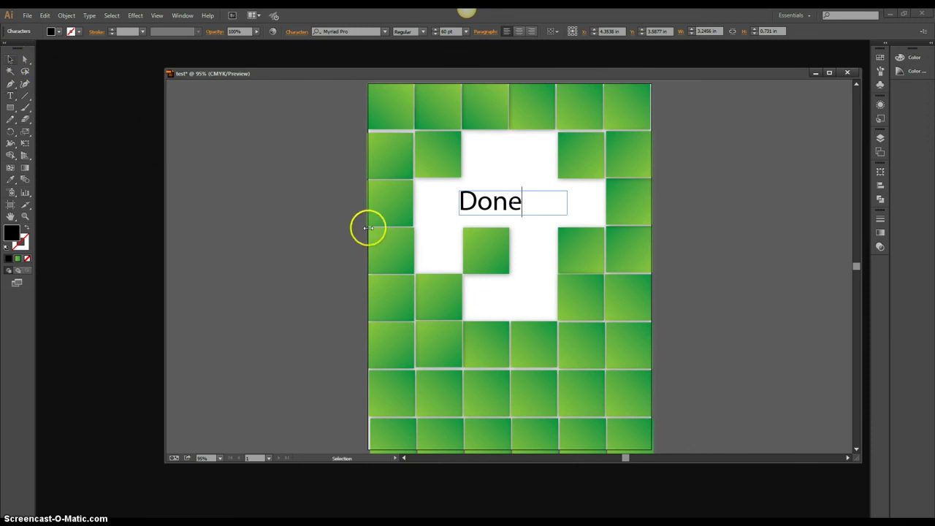
{"action": "left_click", "coordinate": [342, 230]}
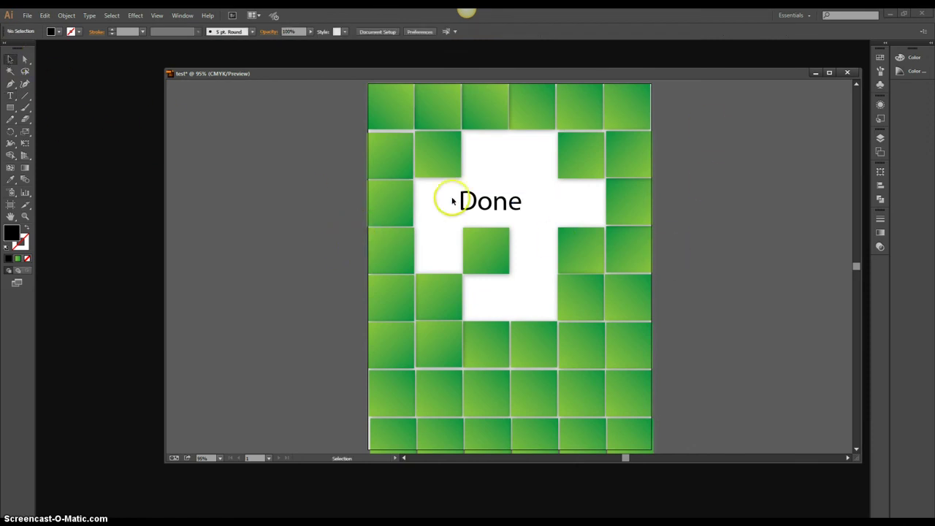